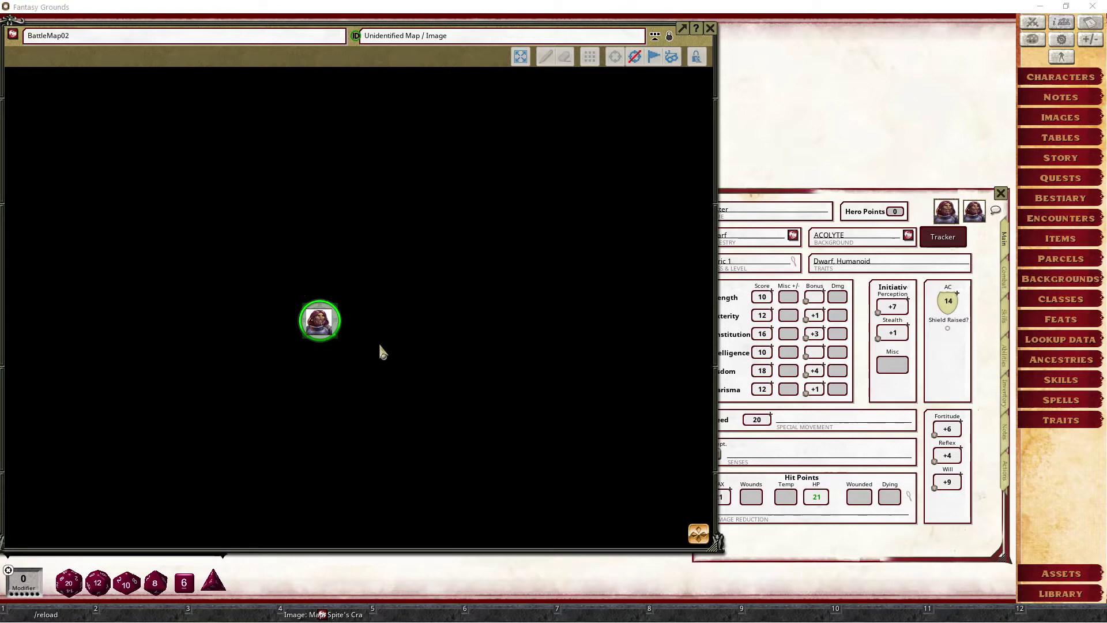
Enter Darkvision as the sense on the dwarf cleric's character sheet
{"action": "left_click", "coordinate": [727, 340]}
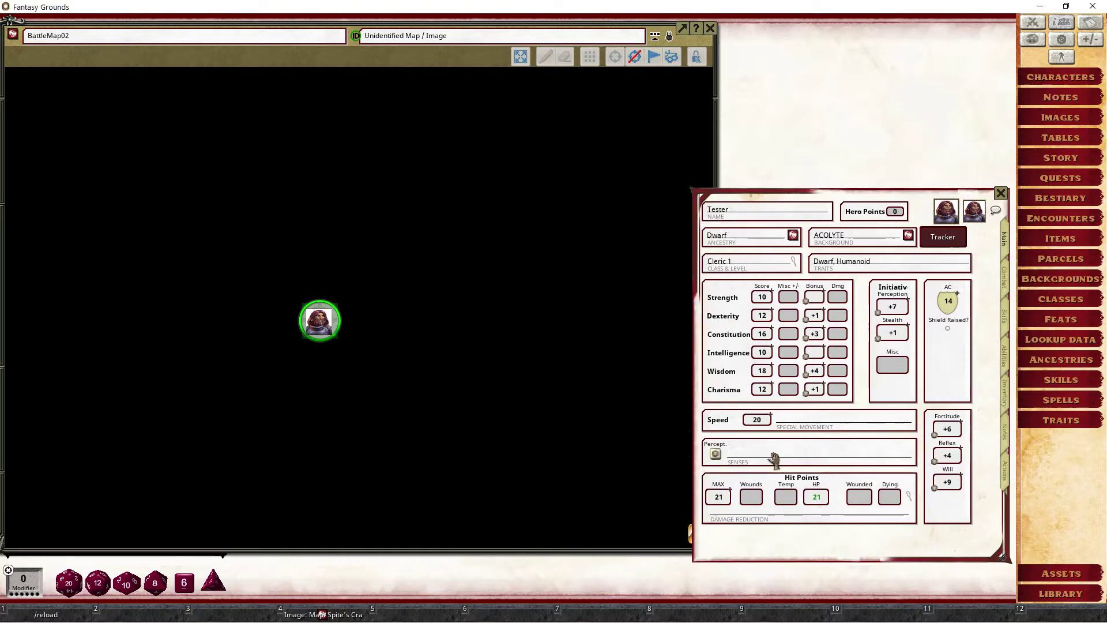
{"action": "type", "text": "Darkvision"}
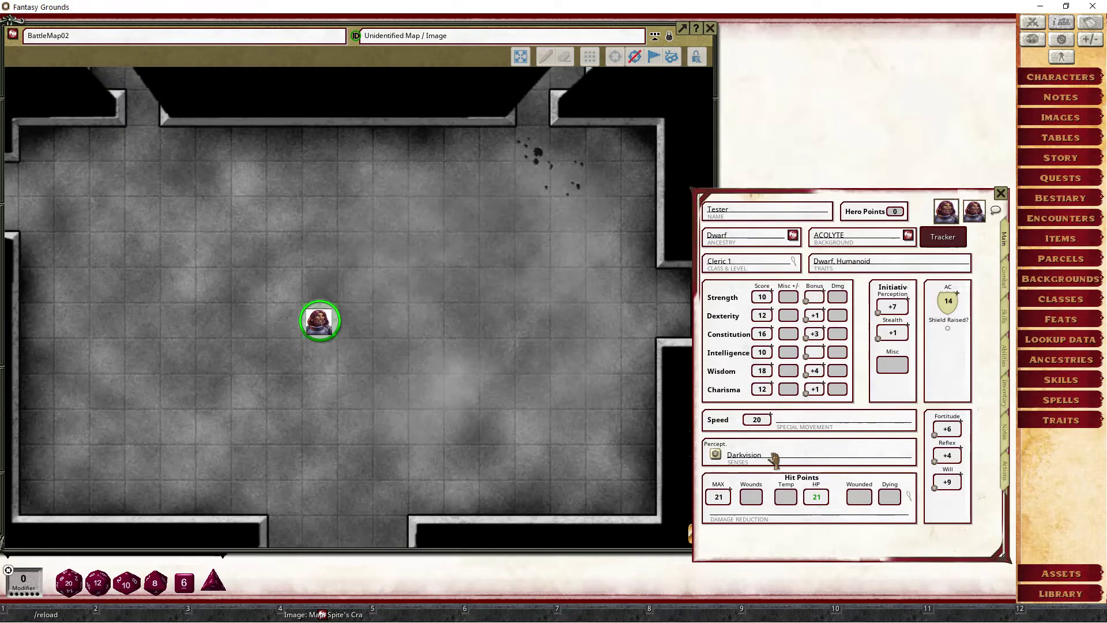
Move the dwarf token on the battle map northeast, six squares east and five north, to the room's northeast doorway
{"action": "left_click", "coordinate": [306, 324]}
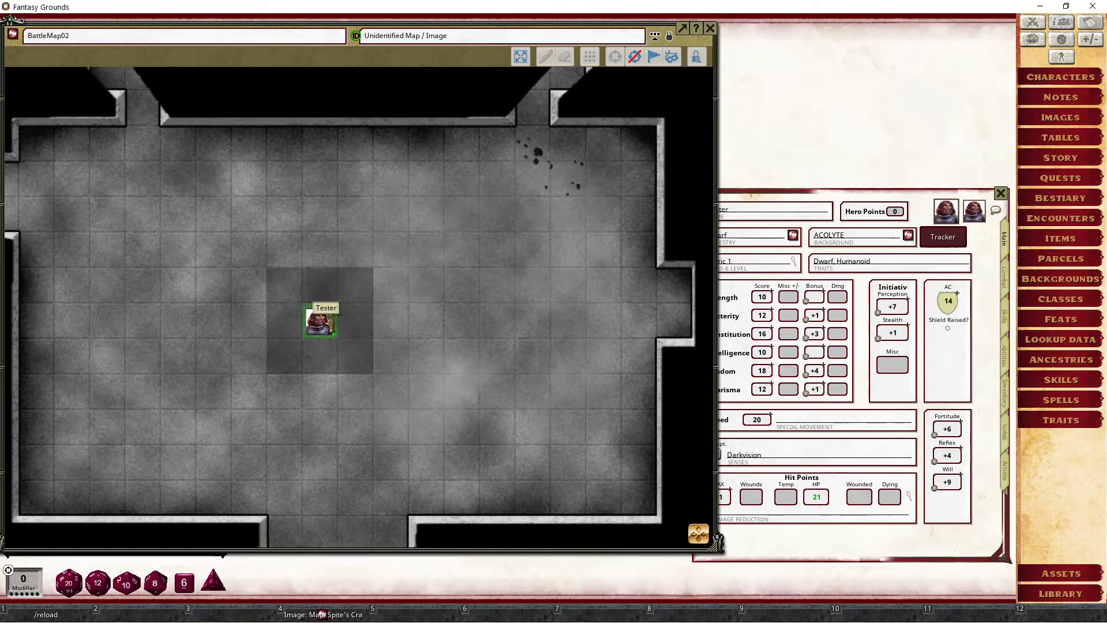
{"action": "key", "text": "Right"}
{"action": "key", "text": "Right"}
{"action": "key", "text": "Right"}
{"action": "key", "text": "Right"}
{"action": "key", "text": "Right"}
{"action": "key", "text": "Right"}
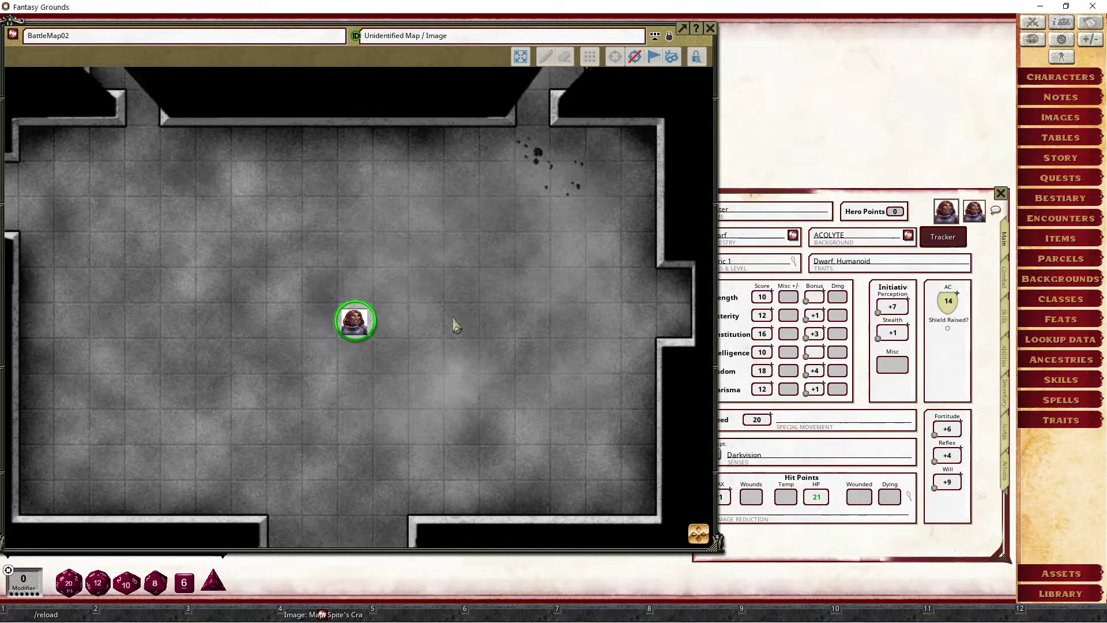
{"action": "key", "text": "Up"}
{"action": "key", "text": "Up"}
{"action": "key", "text": "Up"}
{"action": "key", "text": "Up"}
{"action": "key", "text": "Up"}
{"action": "key", "text": "Up"}
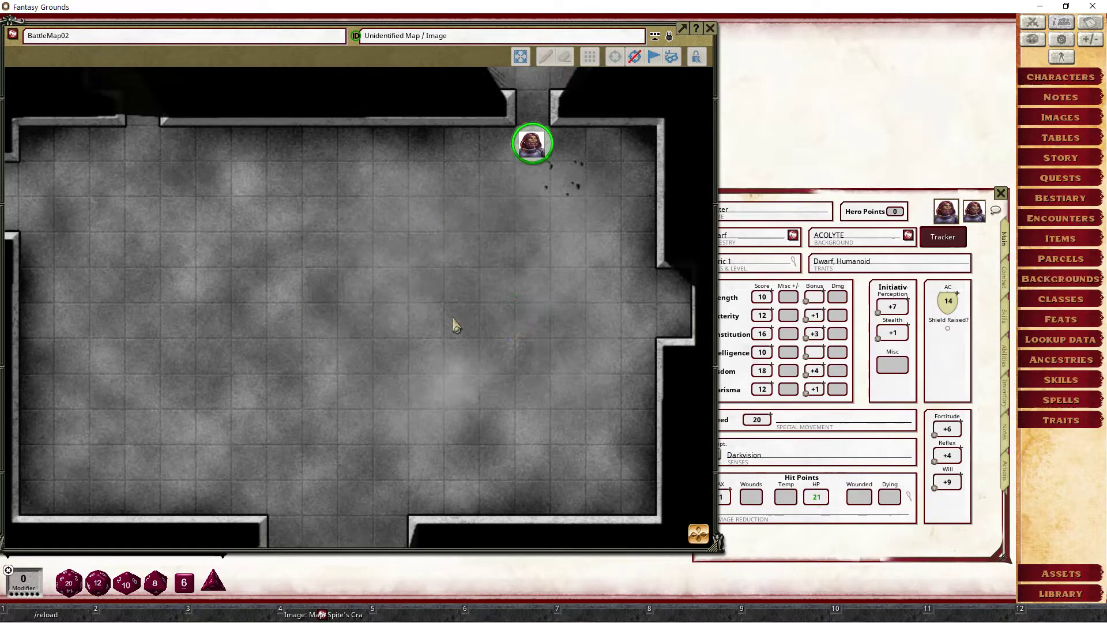
Move the dwarf token back south from the northeast doorway into the room
{"action": "key", "text": "Down"}
{"action": "key", "text": "Down"}
{"action": "scroll", "coordinate": [456, 360], "scroll_direction": "down", "scroll_amount": 4}
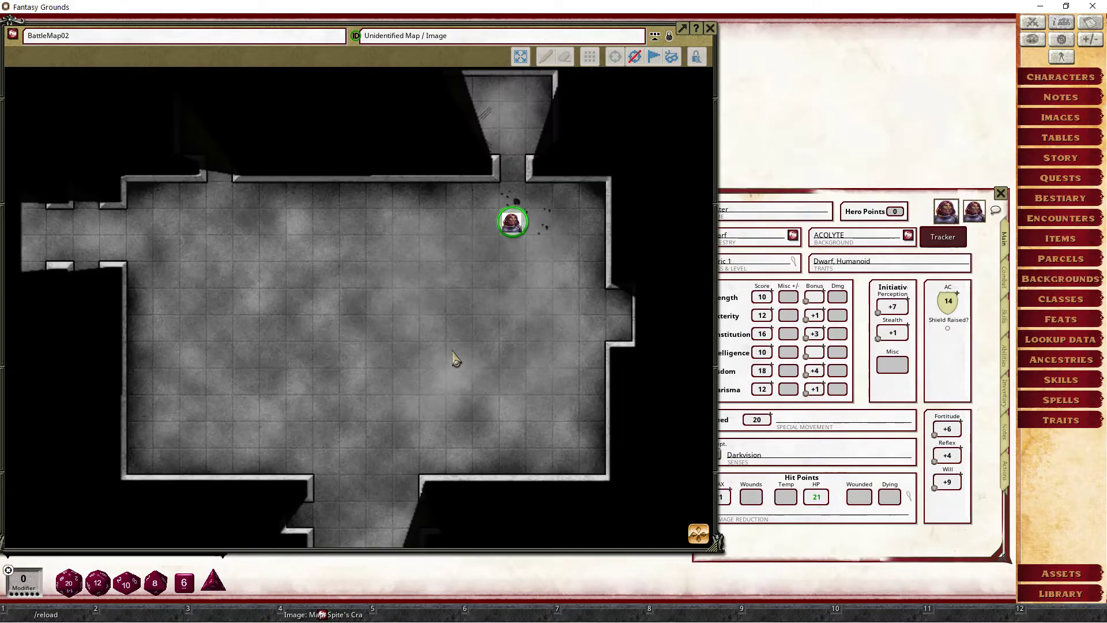
{"action": "key", "text": "Up"}
{"action": "key", "text": "Up"}
{"action": "key", "text": "Up"}
{"action": "key", "text": "Down"}
{"action": "key", "text": "Down"}
{"action": "key", "text": "Down"}
{"action": "key", "text": "Down"}
{"action": "key", "text": "Down"}
{"action": "key", "text": "Down"}
{"action": "key", "text": "Down"}
{"action": "key", "text": "Down"}
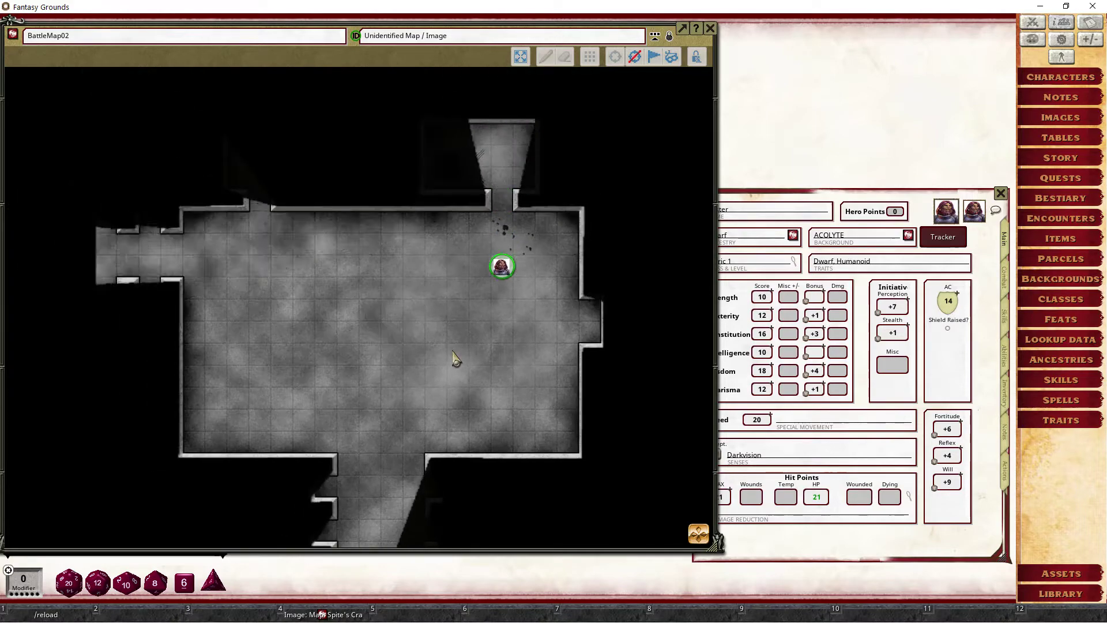
Move the dwarf token southwest to the middle of the room, just north of the wide southern exit
{"action": "key", "text": "Left"}
{"action": "key", "text": "Left"}
{"action": "key", "text": "Left"}
{"action": "key", "text": "Left"}
{"action": "key", "text": "Left"}
{"action": "key", "text": "Left"}
{"action": "key", "text": "Left"}
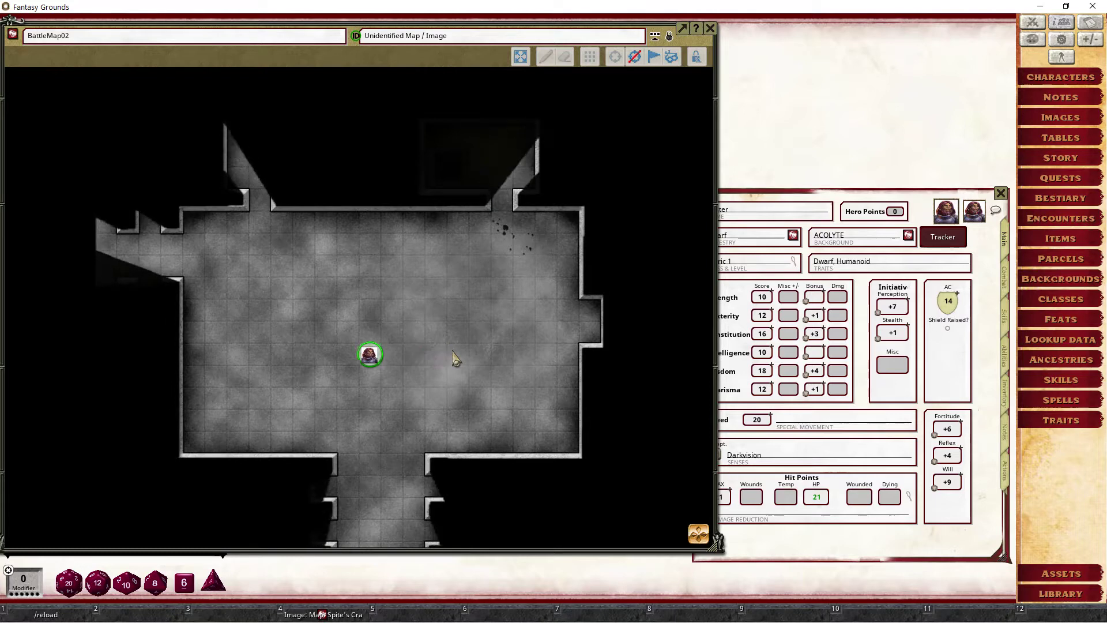
{"action": "key", "text": "Up"}
{"action": "key", "text": "Right"}
{"action": "key", "text": "Down"}
{"action": "key", "text": "Right"}
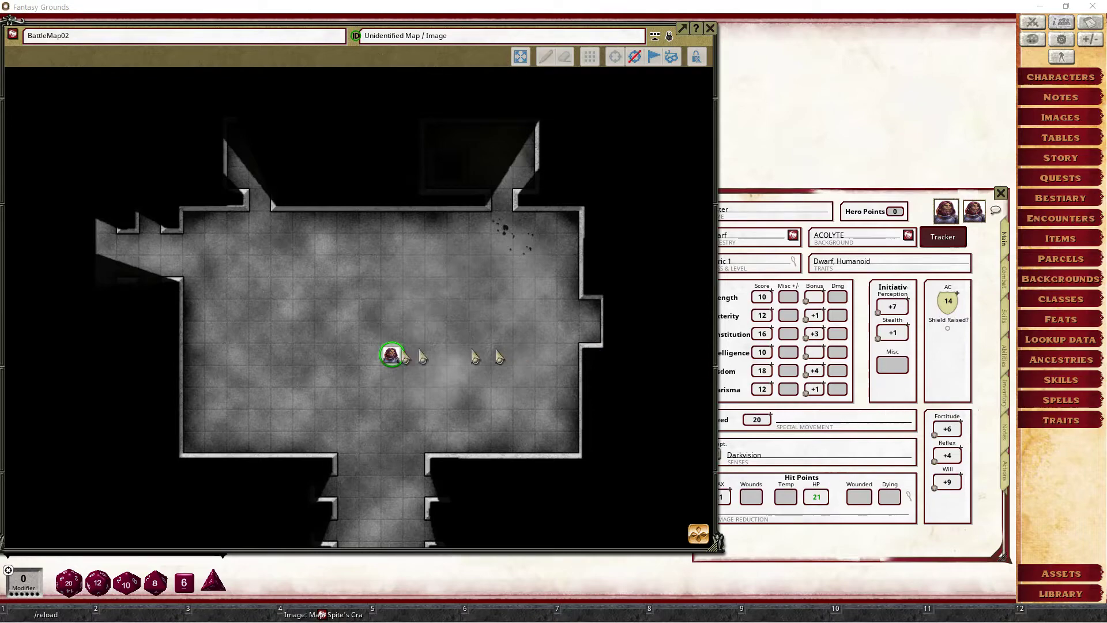
{"action": "scroll", "coordinate": [427, 330], "scroll_direction": "up", "scroll_amount": 4}
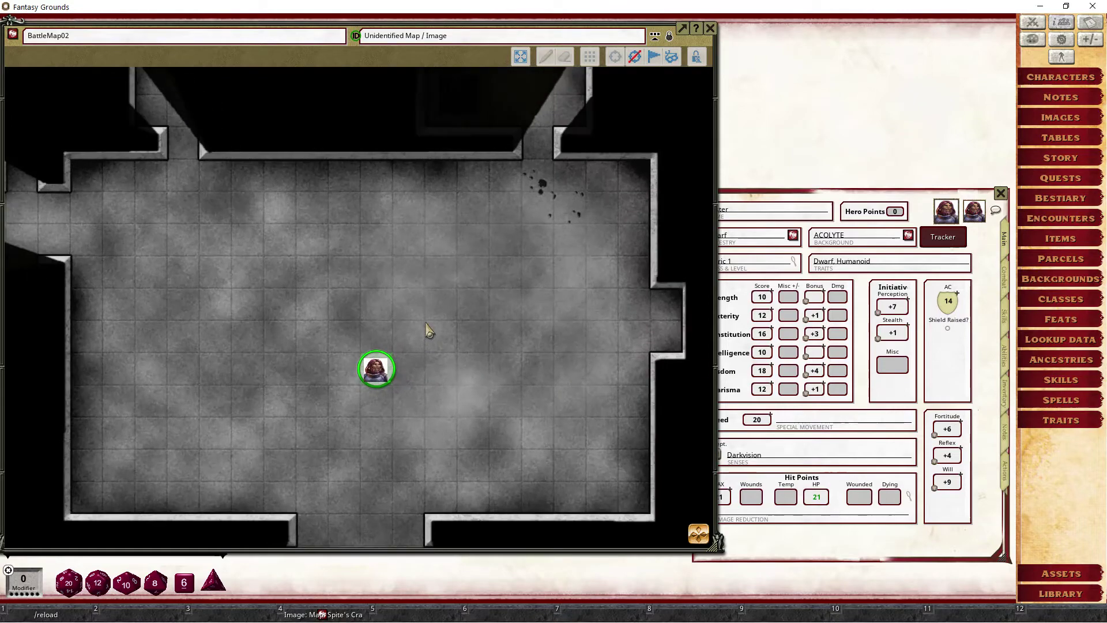
Clear Darkvision from the senses on the dwarf cleric's character sheet
{"action": "left_click", "coordinate": [825, 207]}
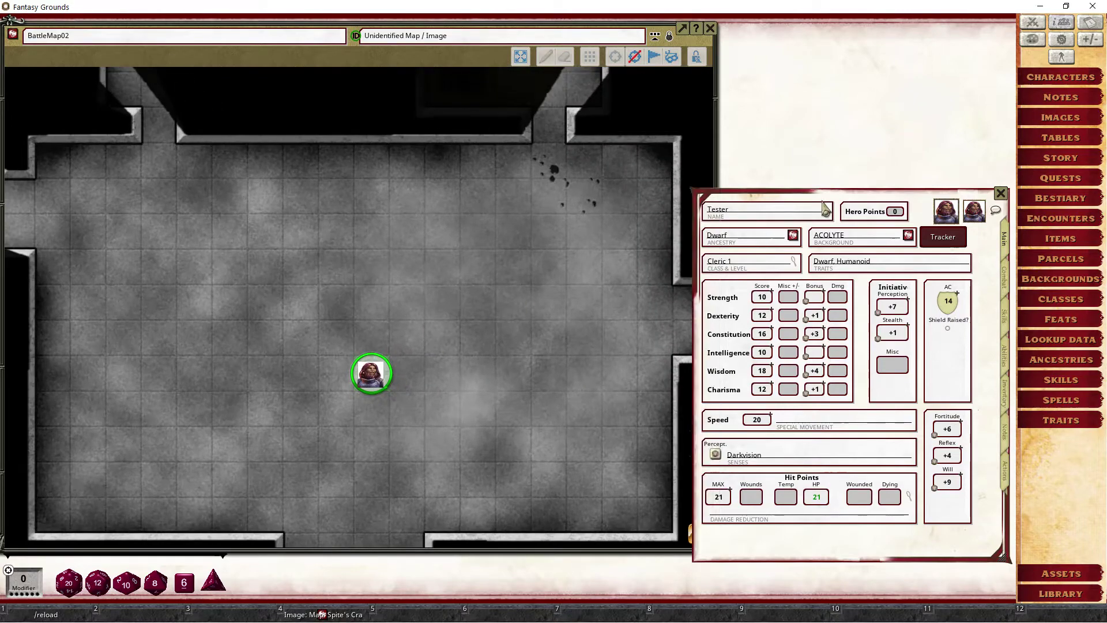
{"action": "left_click", "coordinate": [796, 459]}
{"action": "key", "text": "BackSpace"}
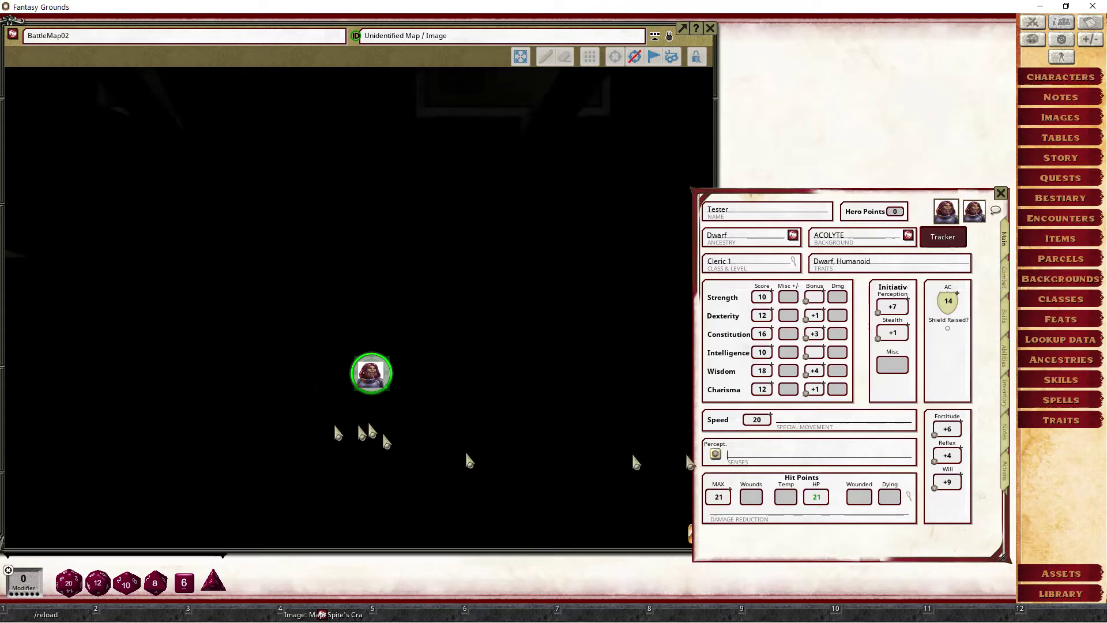
Equip the Candle (10) in the character's inventory and examine its light around the token
{"action": "left_click", "coordinate": [1008, 402]}
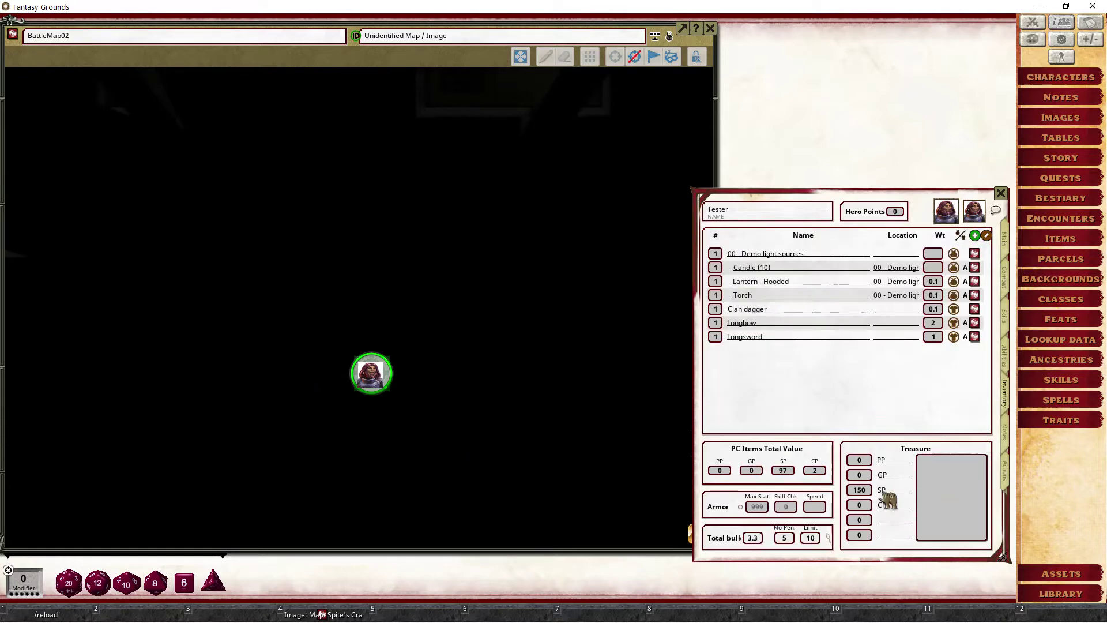
{"action": "left_click", "coordinate": [954, 268]}
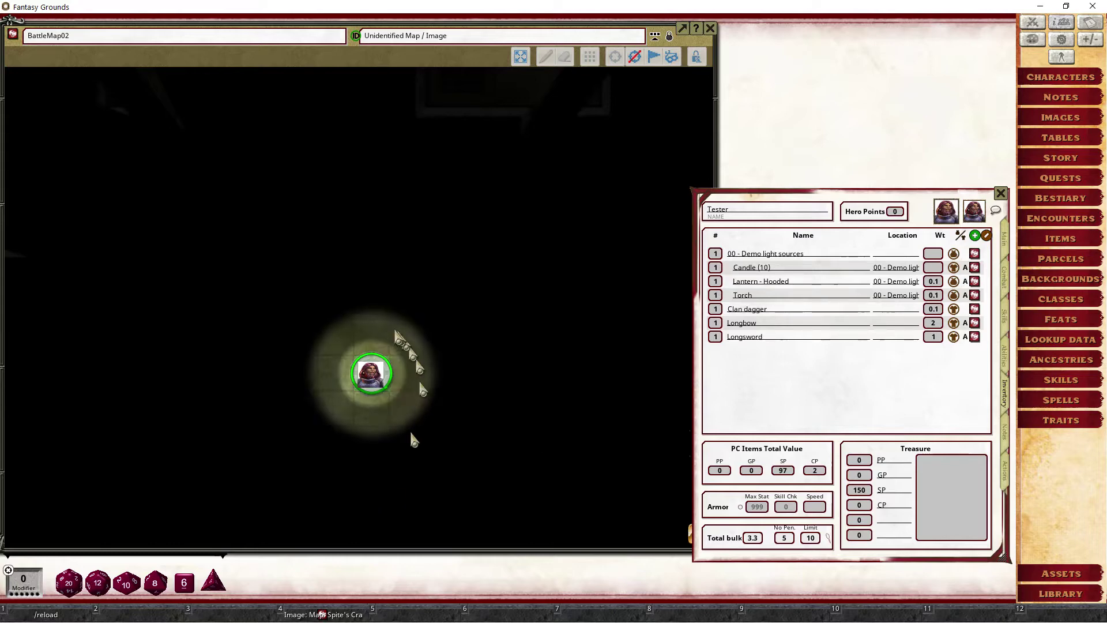
{"action": "scroll", "coordinate": [346, 405], "scroll_direction": "up", "scroll_amount": 4}
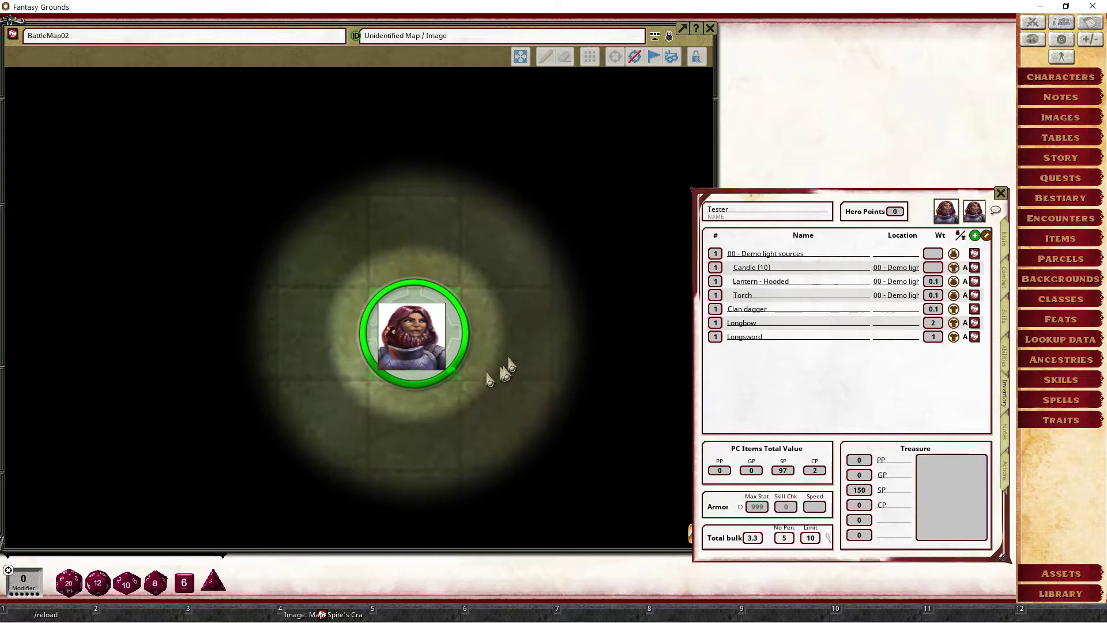
{"action": "scroll", "coordinate": [536, 309], "scroll_direction": "down", "scroll_amount": 3}
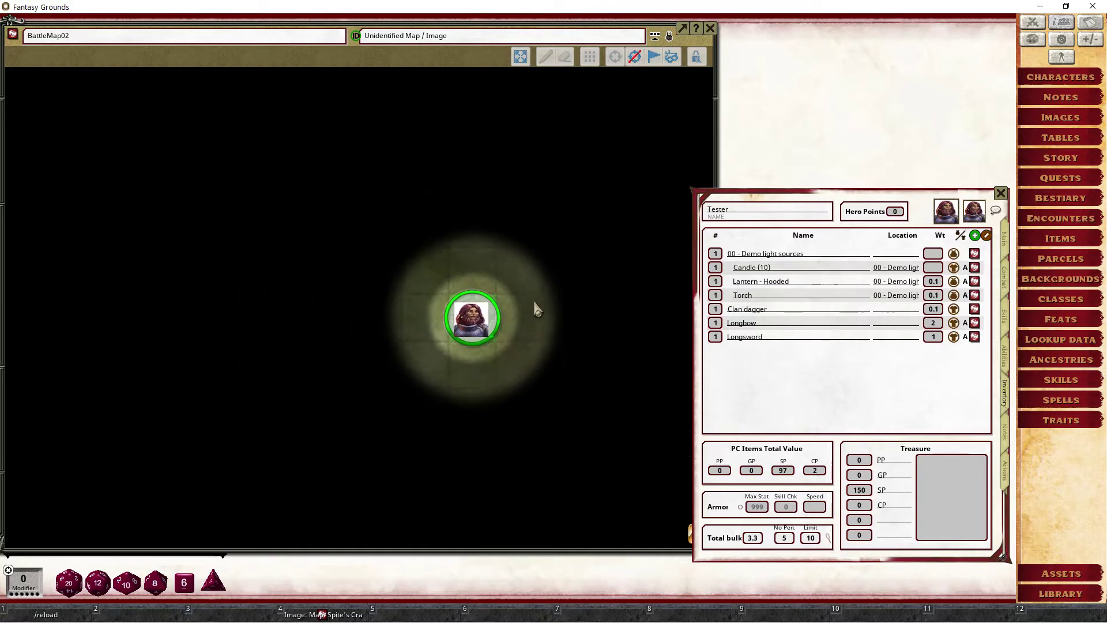
Move the candle-lit token straight north from the middle of the room
{"action": "left_click", "coordinate": [489, 334]}
{"action": "key", "text": "Up"}
{"action": "key", "text": "Up"}
{"action": "key", "text": "Up"}
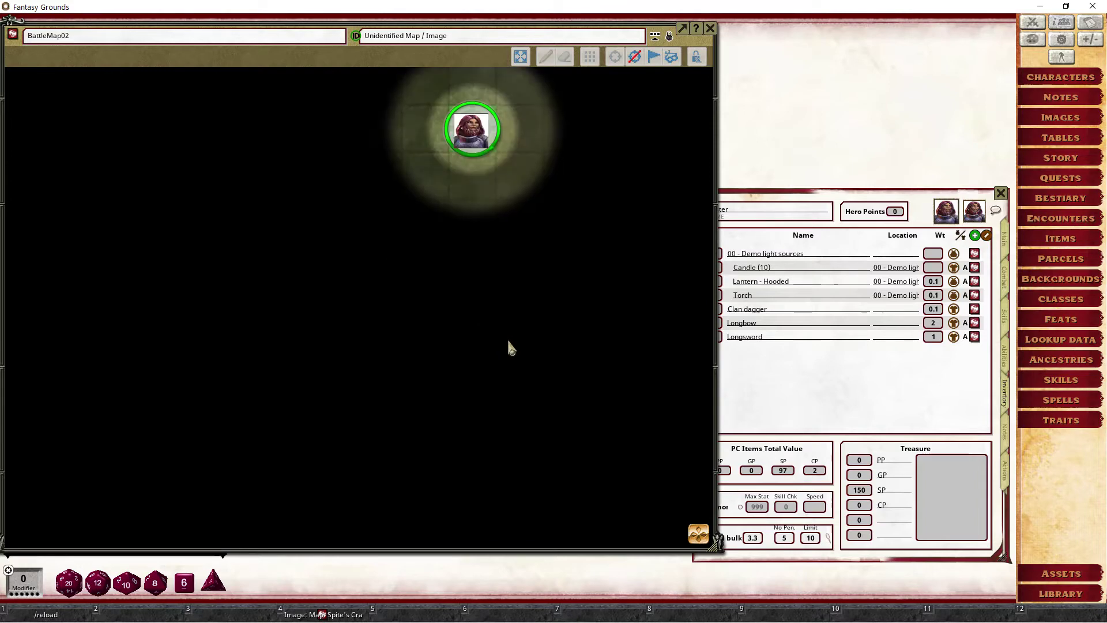
{"action": "key", "text": "Up"}
{"action": "key", "text": "Up"}
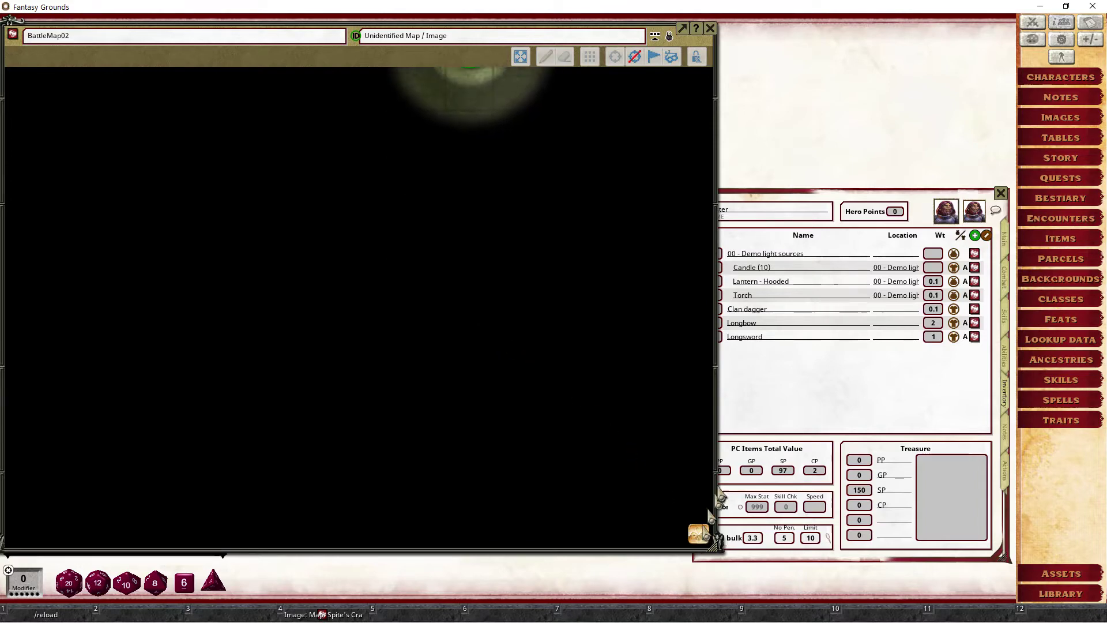
Move the candle-lit token back south and two squares east
{"action": "key", "text": "Down"}
{"action": "key", "text": "Down"}
{"action": "key", "text": "Left"}
{"action": "key", "text": "Right"}
{"action": "key", "text": "Right"}
{"action": "key", "text": "Right"}
{"action": "key", "text": "Down"}
{"action": "key", "text": "Down"}
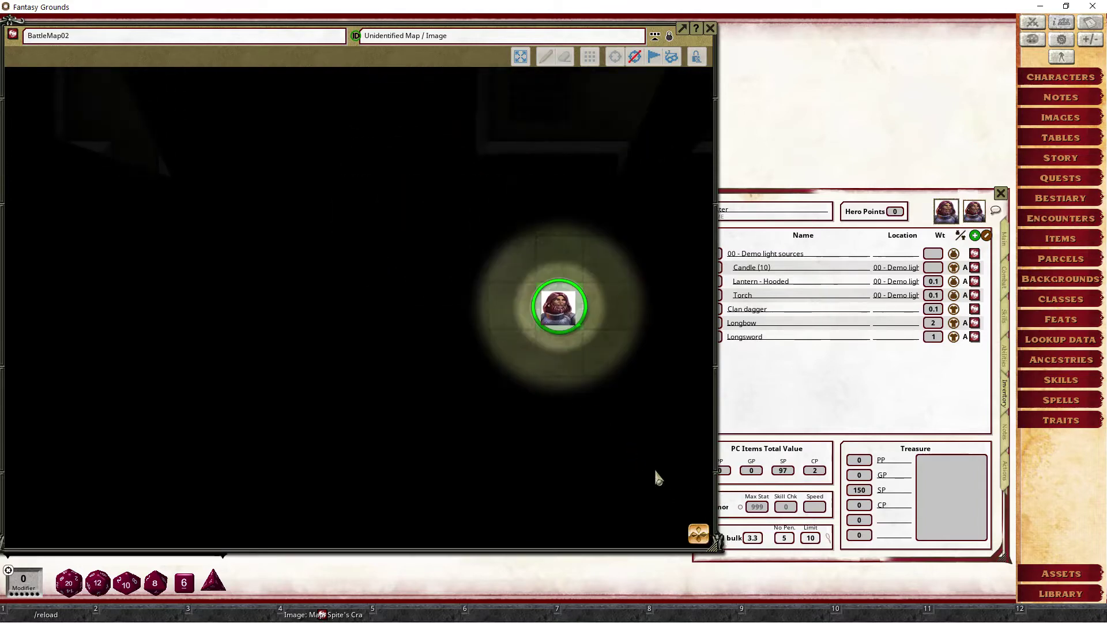
Move the candle-lit token six squares west and two north, up to the room's north wall
{"action": "key", "text": "Left"}
{"action": "key", "text": "Up"}
{"action": "key", "text": "Up"}
{"action": "key", "text": "Left"}
{"action": "key", "text": "Left"}
{"action": "key", "text": "Left"}
{"action": "key", "text": "Left"}
{"action": "key", "text": "Left"}
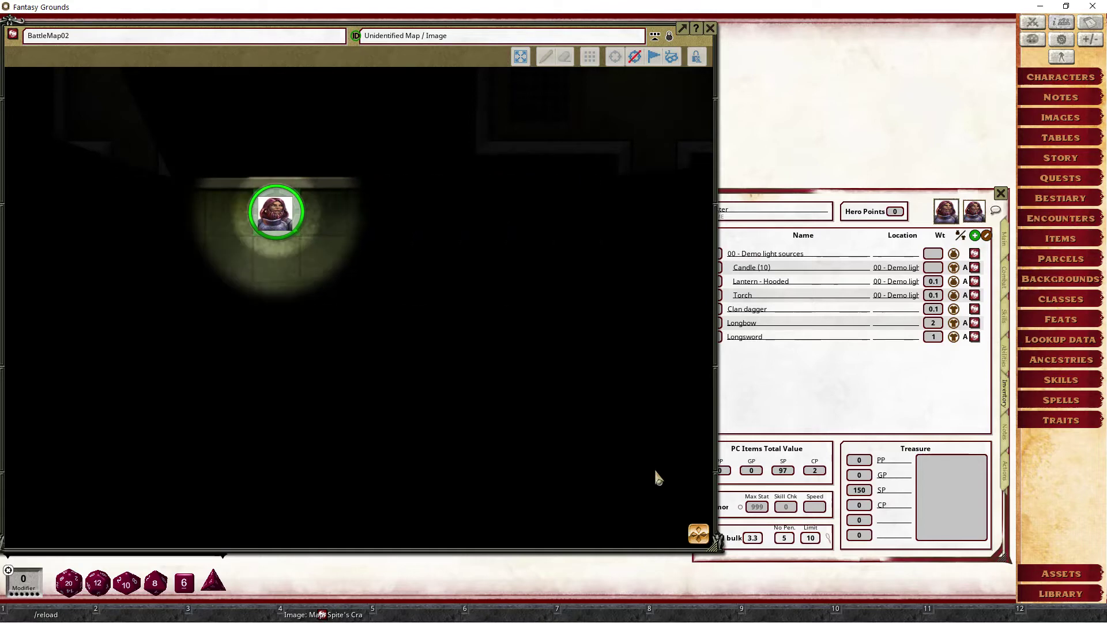
Move the candle-lit token three squares west and place it just south of the northwest doorway
{"action": "key", "text": "Left"}
{"action": "key", "text": "Left"}
{"action": "key", "text": "Left"}
{"action": "key", "text": "Up"}
{"action": "key", "text": "Up"}
{"action": "key", "text": "Down"}
{"action": "key", "text": "Down"}
{"action": "key", "text": "Down"}
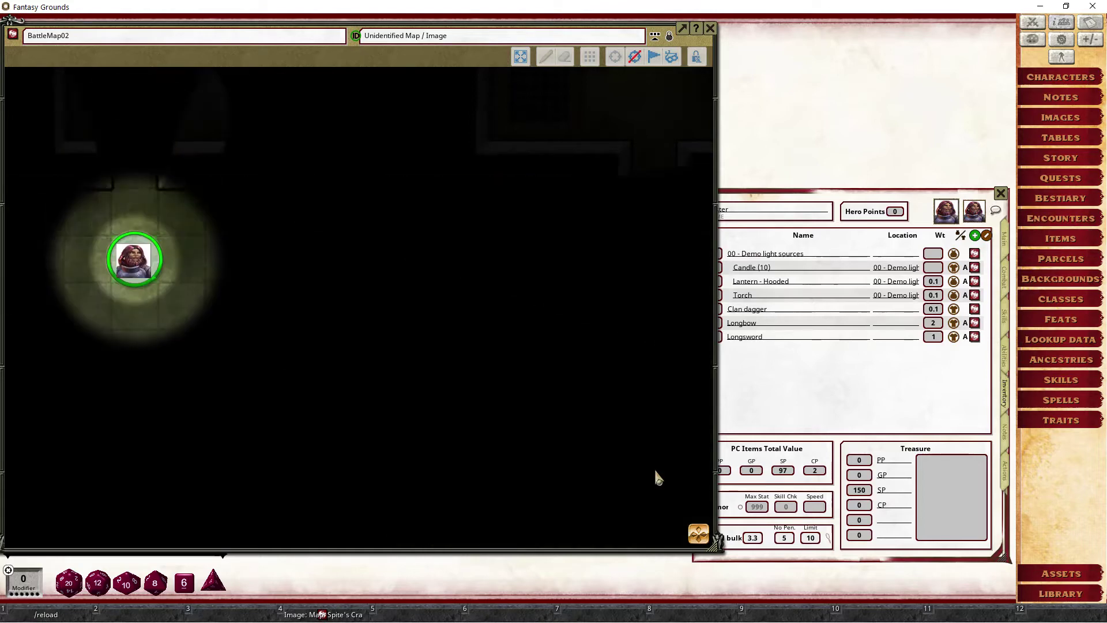
Move the candle-lit token one square south and six squares east, away from the northwest doorway
{"action": "key", "text": "Down"}
{"action": "key", "text": "Right"}
{"action": "key", "text": "Right"}
{"action": "key", "text": "Right"}
{"action": "key", "text": "Right"}
{"action": "key", "text": "Right"}
{"action": "key", "text": "Right"}
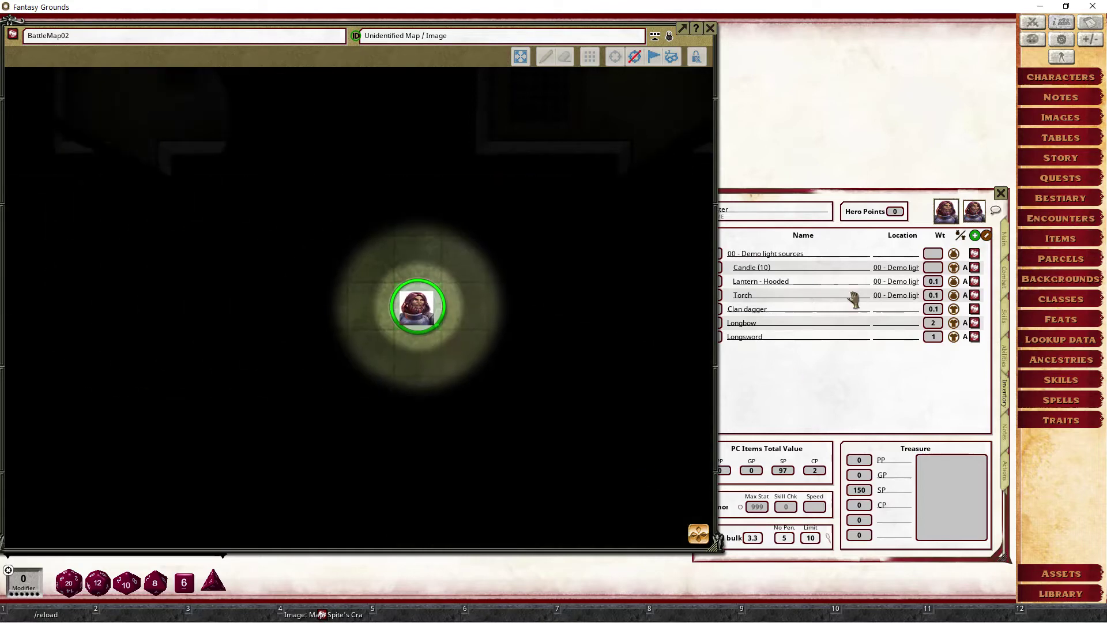
Unequip the Candle (10) and equip the Torch in the character's inventory
{"action": "left_click", "coordinate": [847, 382]}
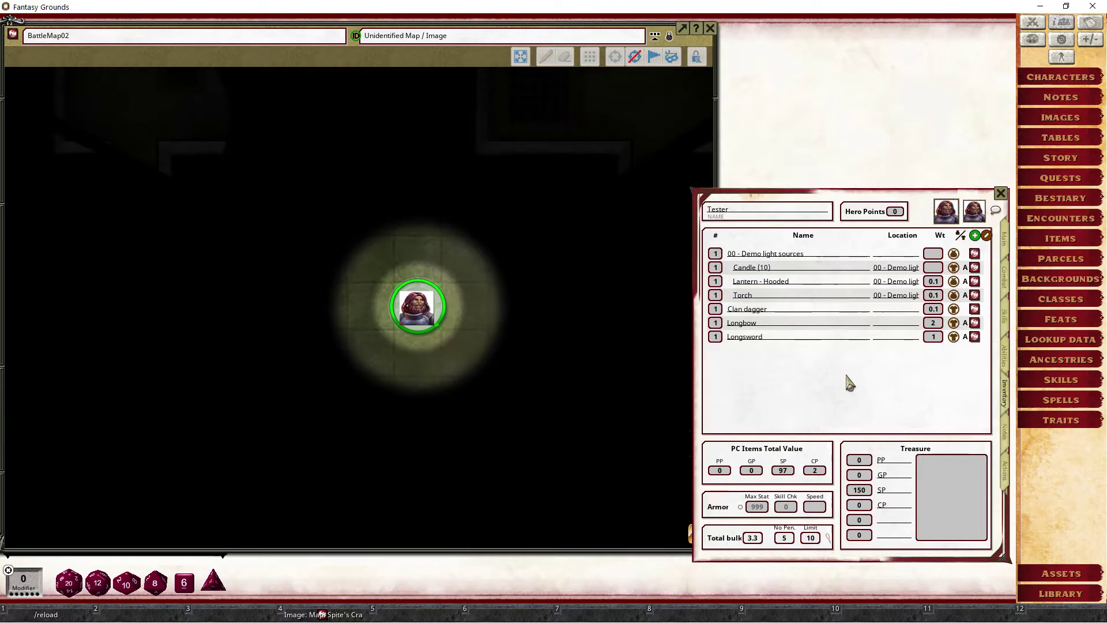
{"action": "left_click", "coordinate": [955, 272]}
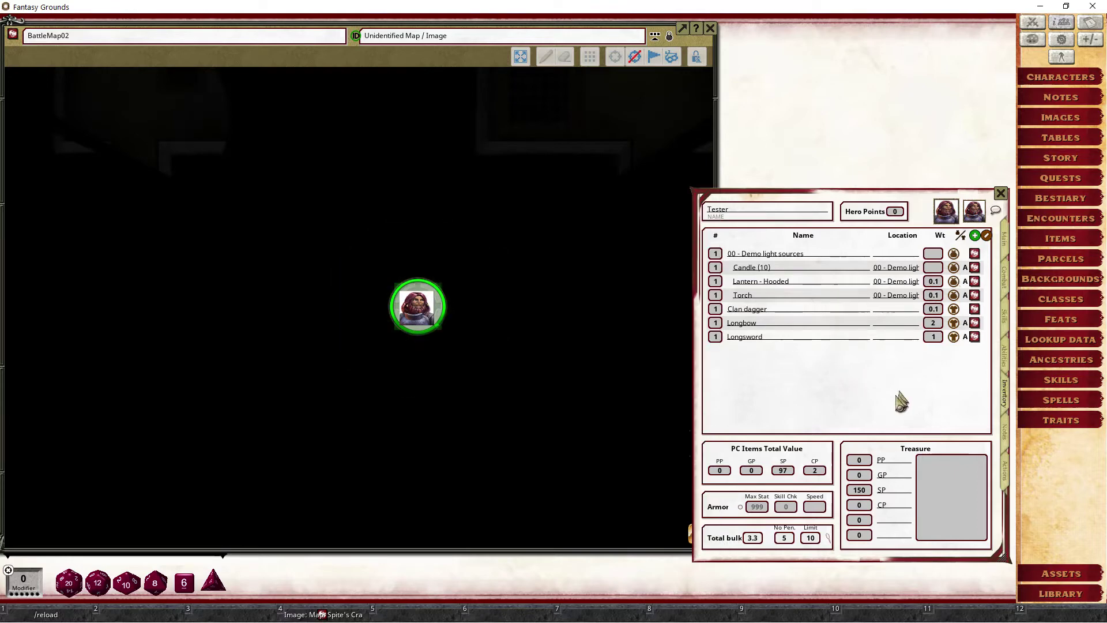
{"action": "left_click", "coordinate": [954, 295]}
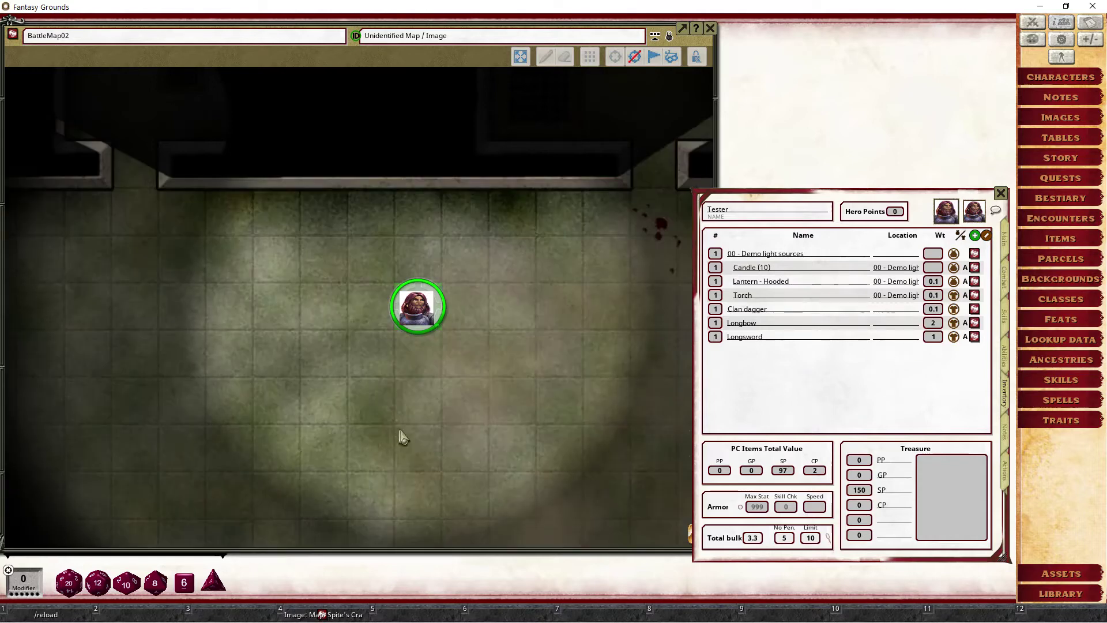
Move the torch-lit token six squares west, in line with the northwest doorway
{"action": "key", "text": "Up"}
{"action": "key", "text": "Up"}
{"action": "key", "text": "Down"}
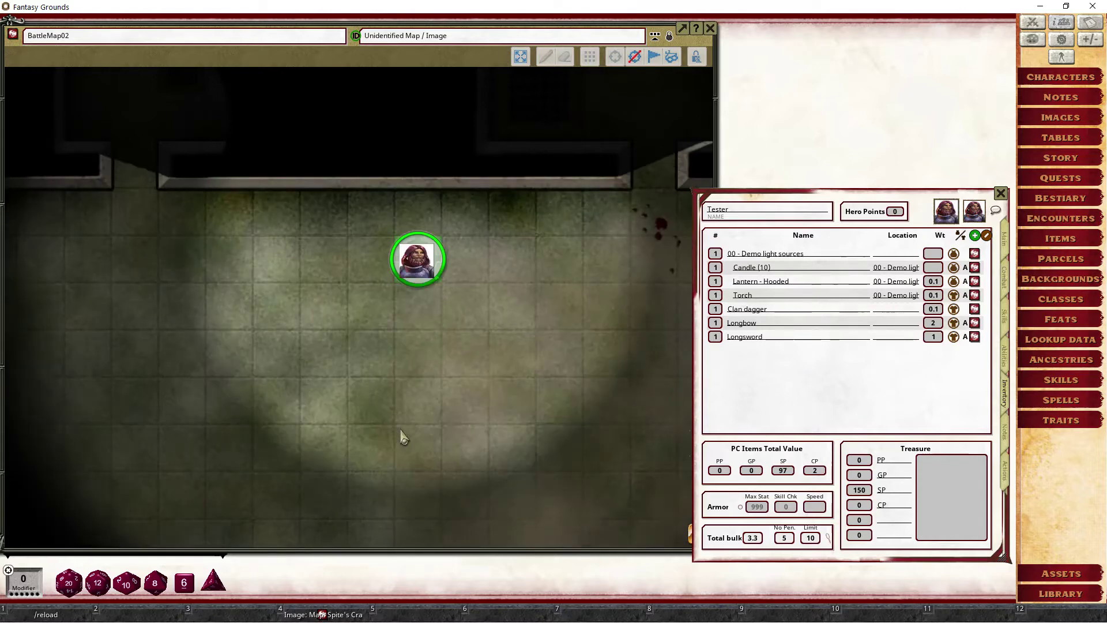
{"action": "key", "text": "Down"}
{"action": "key", "text": "Down"}
{"action": "key", "text": "Left"}
{"action": "key", "text": "Left"}
{"action": "key", "text": "Left"}
{"action": "key", "text": "Left"}
{"action": "key", "text": "Left"}
{"action": "key", "text": "Left"}
{"action": "key", "text": "Up"}
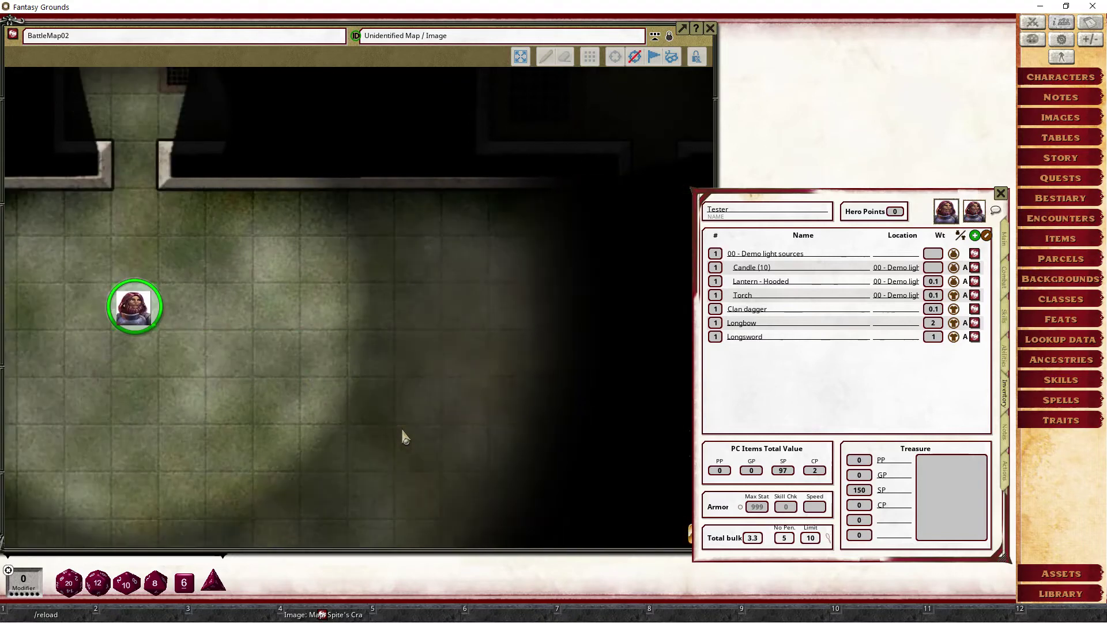
Move the torch-lit token north into the northwest doorway to light the small room beyond
{"action": "key", "text": "Up"}
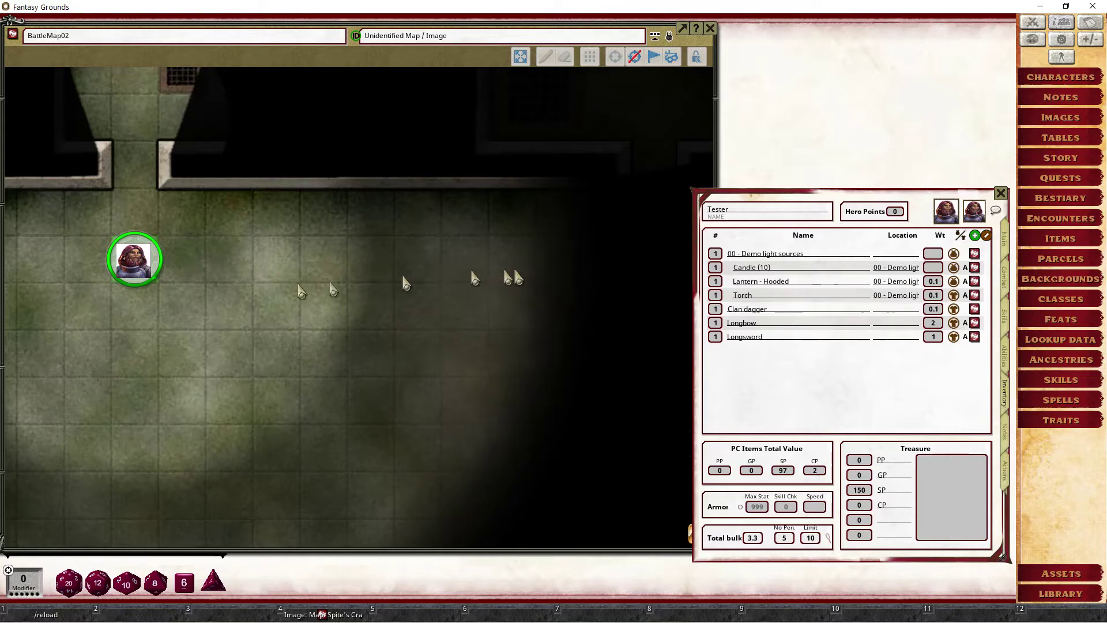
{"action": "key", "text": "Up"}
{"action": "key", "text": "Up"}
{"action": "scroll", "coordinate": [189, 317], "scroll_direction": "down", "scroll_amount": 3}
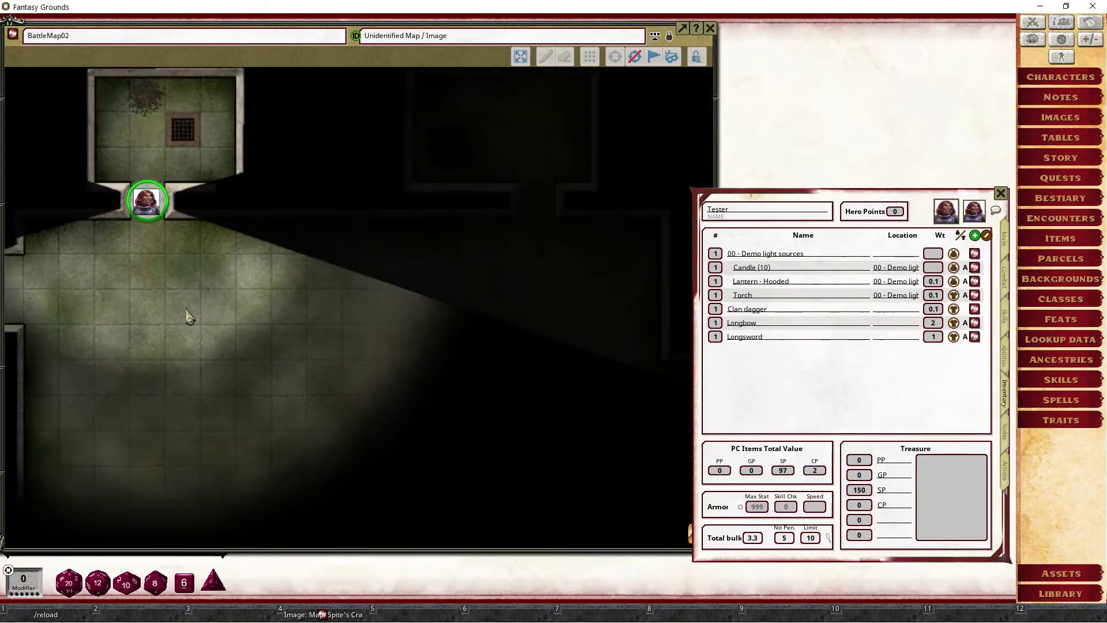
Move the torch-lit token south out of the doorway and southeast to the middle of the large room
{"action": "key", "text": "Down"}
{"action": "key", "text": "Down"}
{"action": "key", "text": "Down"}
{"action": "key", "text": "Down"}
{"action": "key", "text": "Down"}
{"action": "key", "text": "Down"}
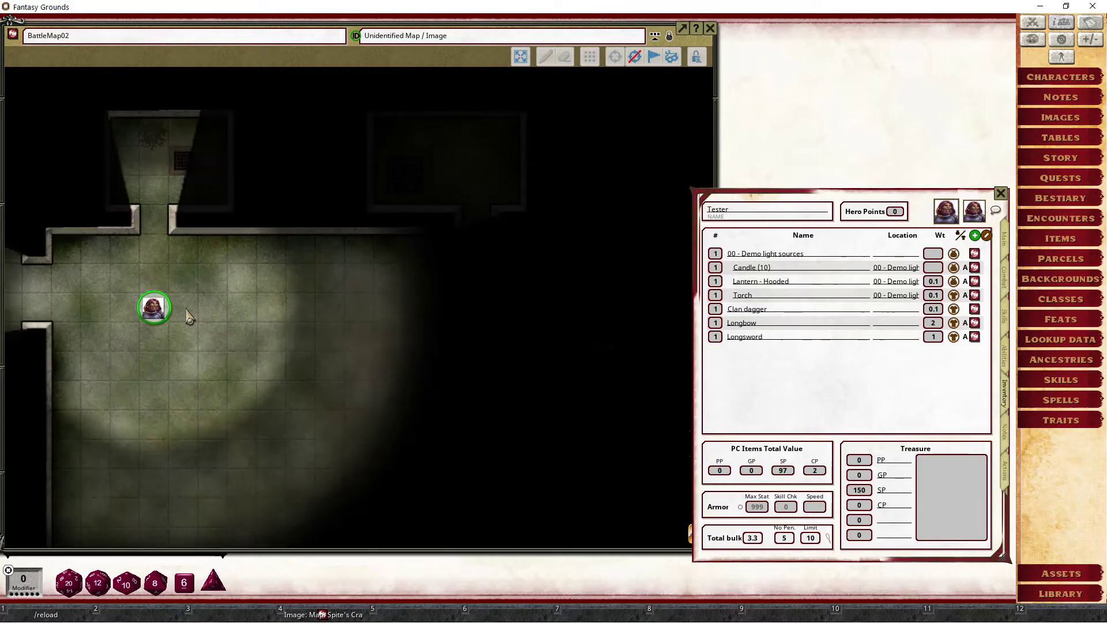
{"action": "key", "text": "Right"}
{"action": "key", "text": "Right"}
{"action": "key", "text": "Right"}
{"action": "key", "text": "Right"}
{"action": "key", "text": "Right"}
{"action": "key", "text": "Right"}
{"action": "key", "text": "Right"}
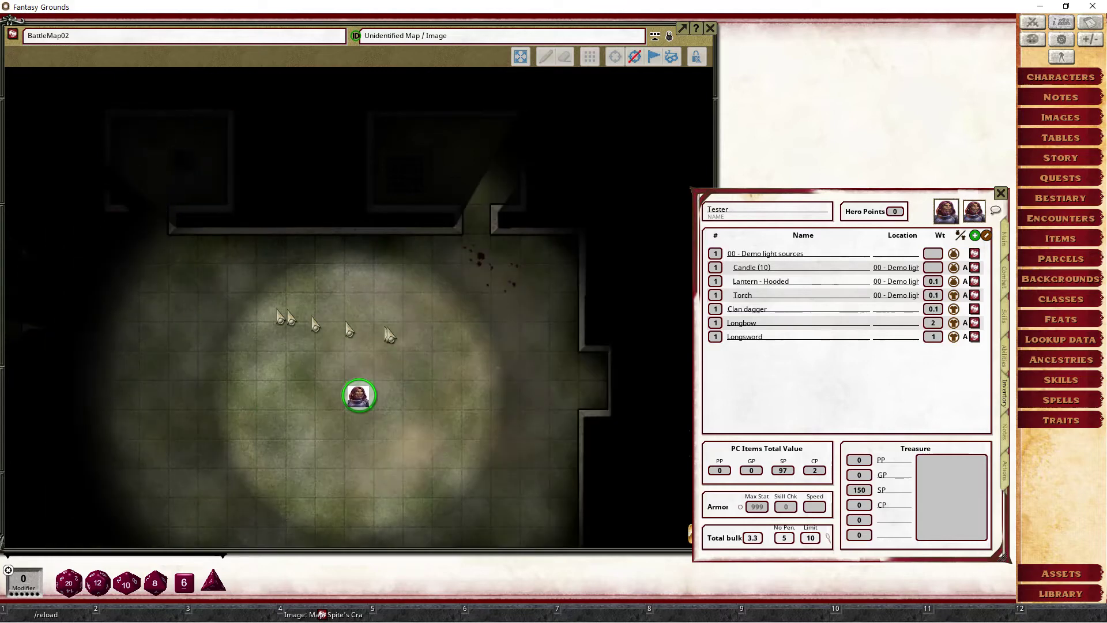
Unequip the Torch and equip the Lantern - Hooded in the character's inventory
{"action": "left_click", "coordinate": [952, 295]}
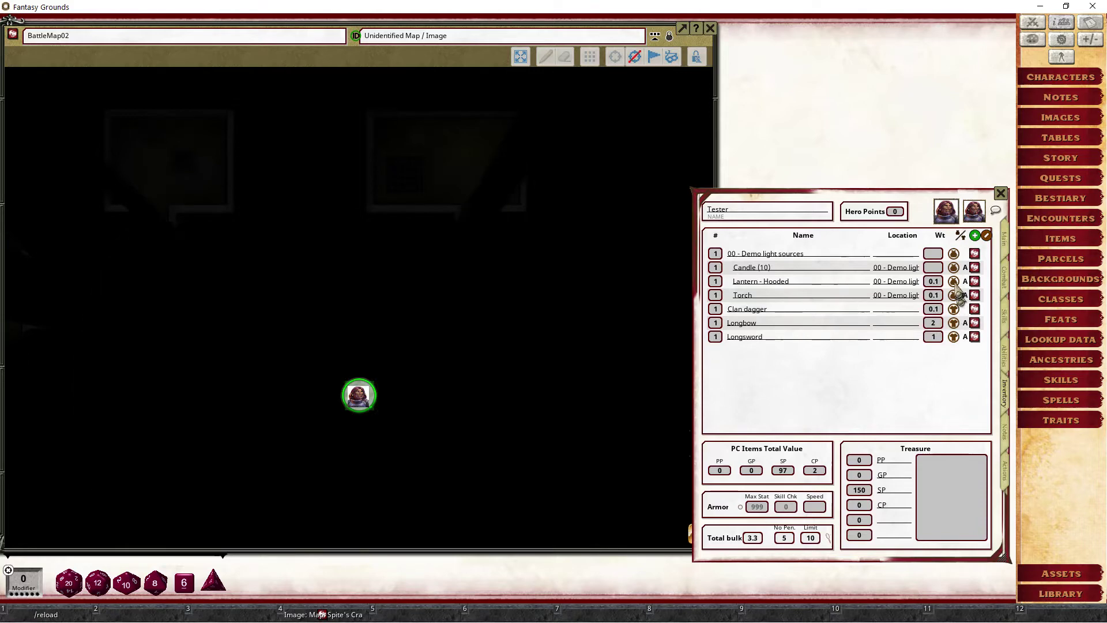
{"action": "left_click", "coordinate": [953, 281]}
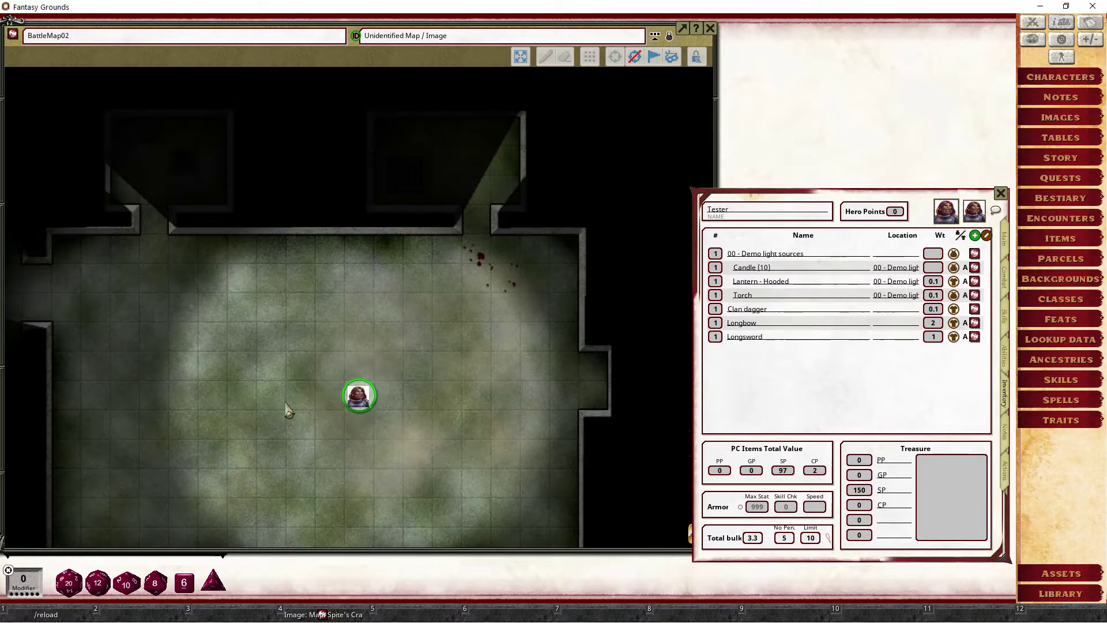
Move the lantern-lit token four squares west and three north, toward the northwest part of the room
{"action": "key", "text": "Up"}
{"action": "key", "text": "Up"}
{"action": "key", "text": "Up"}
{"action": "key", "text": "Left"}
{"action": "key", "text": "Left"}
{"action": "key", "text": "Left"}
{"action": "key", "text": "Left"}
{"action": "key", "text": "Left"}
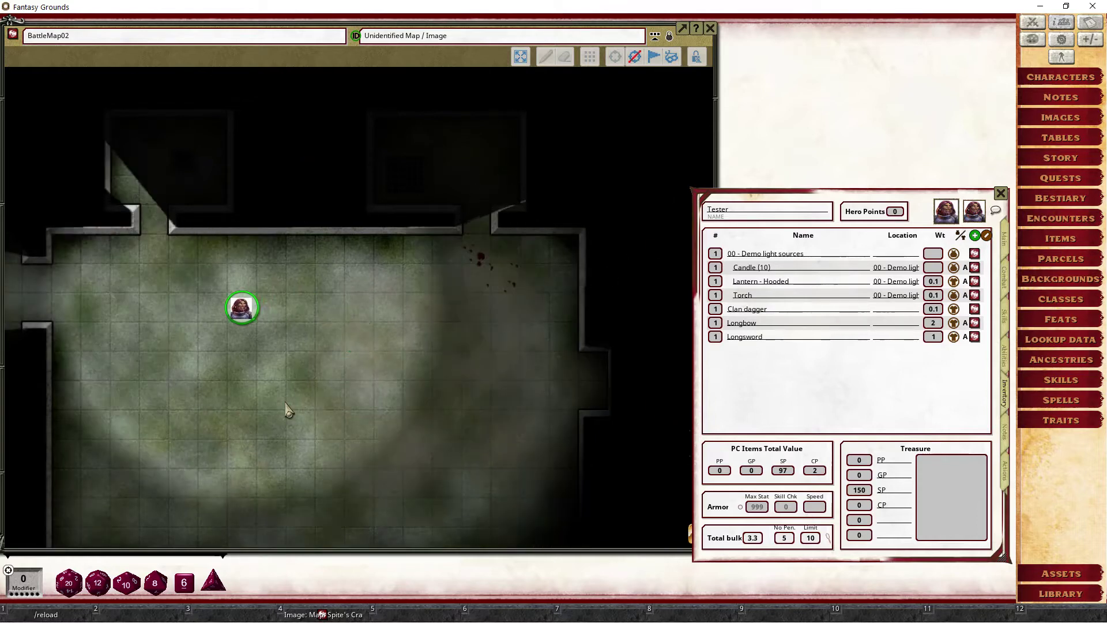
Move the lantern-lit token three squares east and three south, back to the middle of the room
{"action": "key", "text": "Right"}
{"action": "key", "text": "Right"}
{"action": "key", "text": "Right"}
{"action": "key", "text": "Right"}
{"action": "key", "text": "Down"}
{"action": "key", "text": "Down"}
{"action": "key", "text": "Down"}
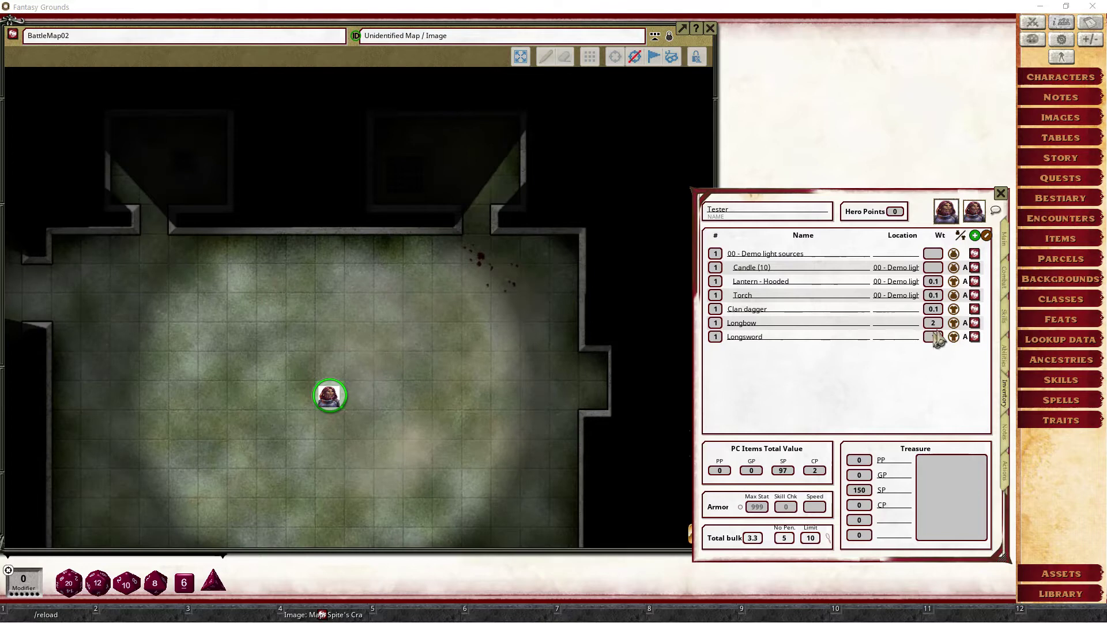
Unequip the Lantern - Hooded and equip the Torch in the character's inventory
{"action": "left_click", "coordinate": [952, 282]}
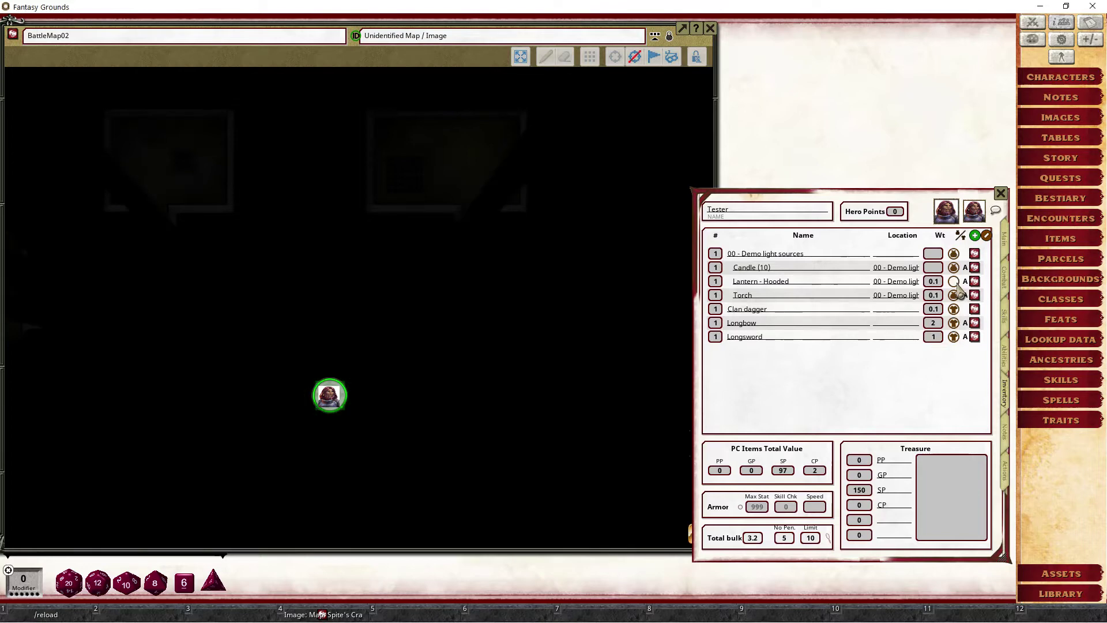
{"action": "left_click", "coordinate": [953, 296]}
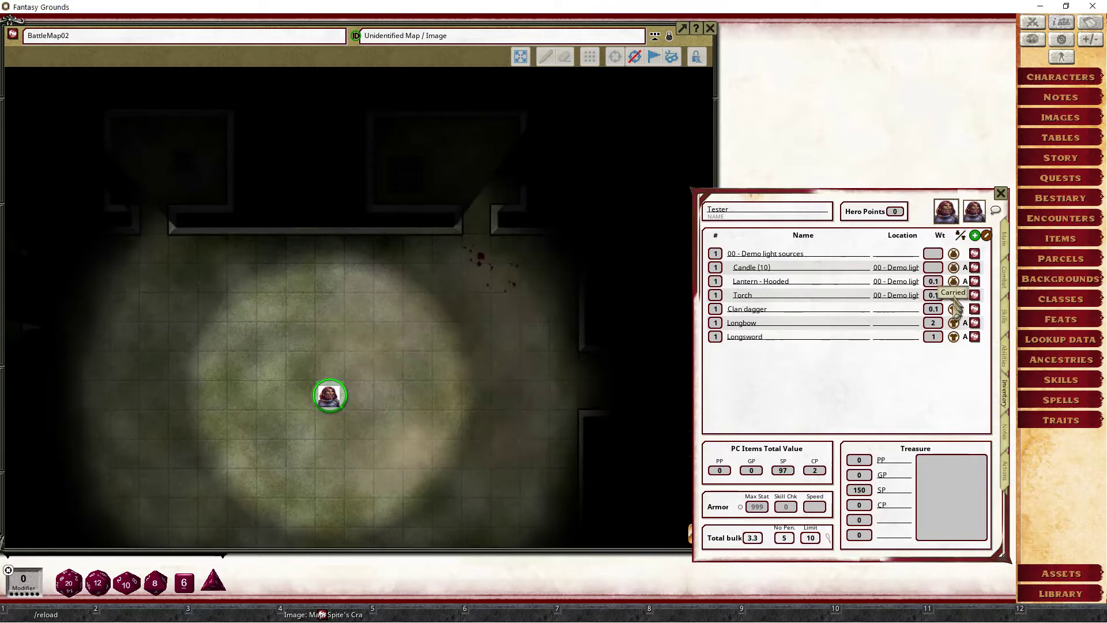
Move the text Darkvision from the character's Special Movement field to the Senses field
{"action": "left_click", "coordinate": [1004, 238]}
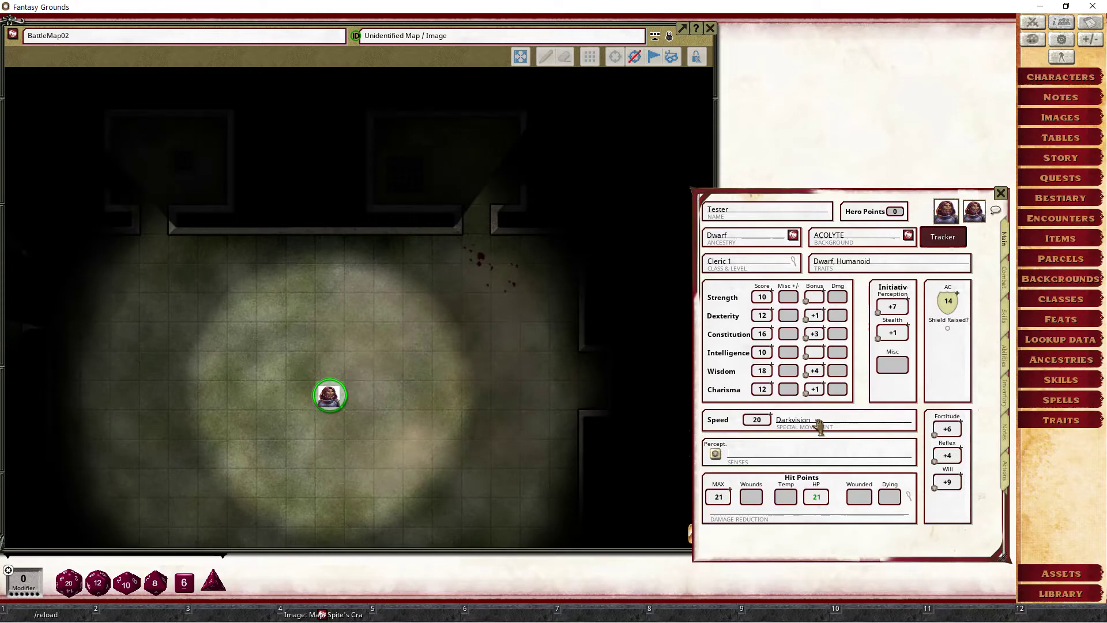
{"action": "left_click", "coordinate": [822, 420]}
{"action": "key", "text": "ctrl+a"}
{"action": "key", "text": "ctrl+x"}
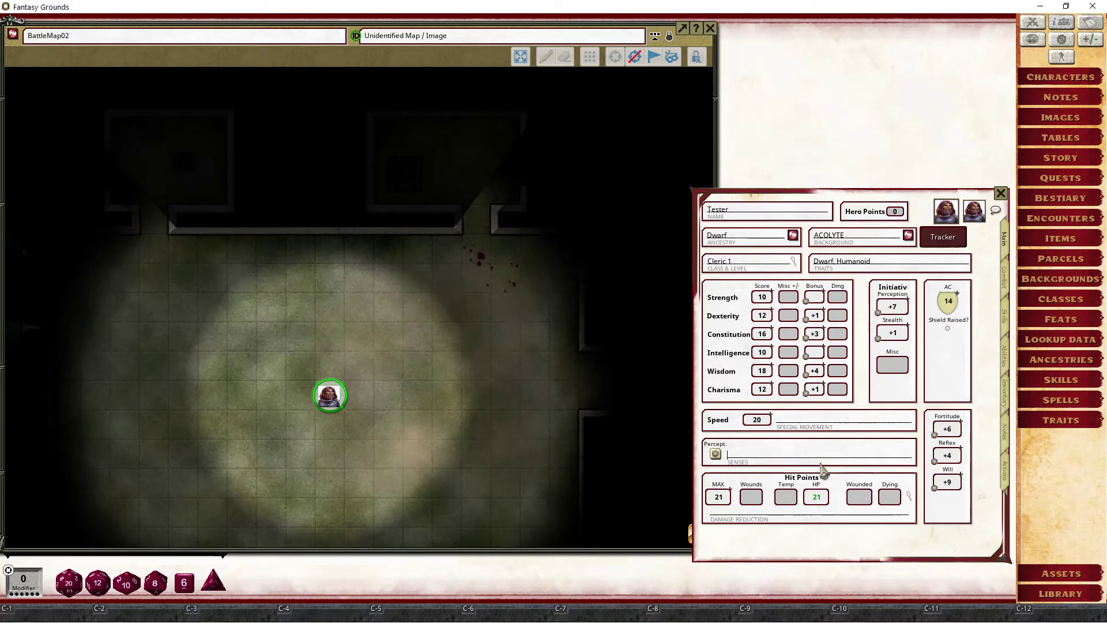
{"action": "key", "text": "ctrl+v"}
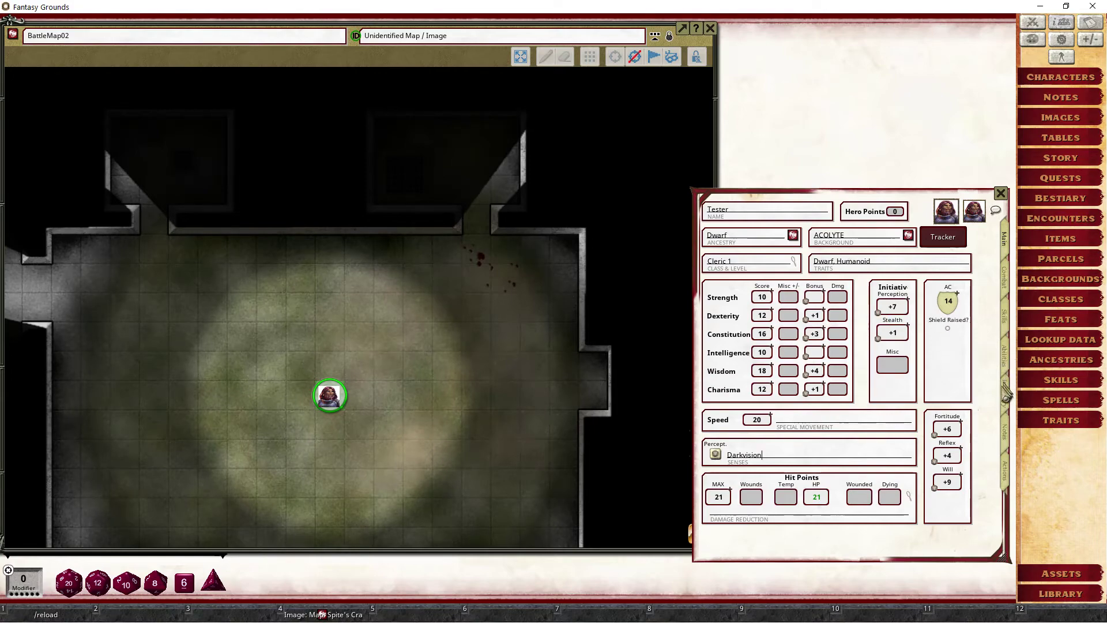
Unequip the Torch and equip the Candle (10) in the character's inventory
{"action": "left_click", "coordinate": [1004, 389]}
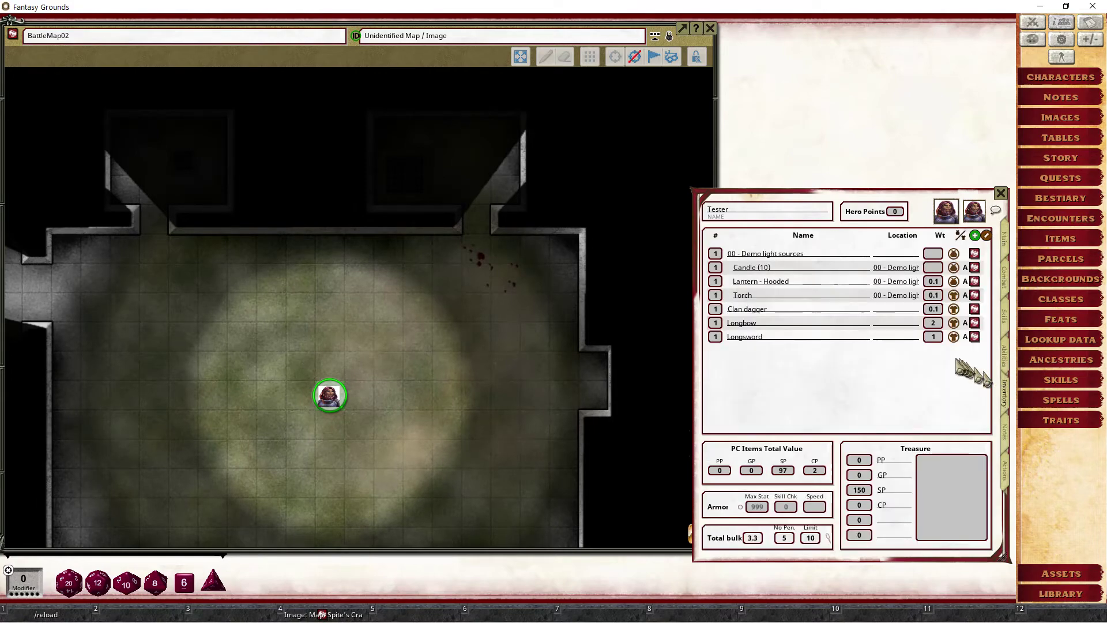
{"action": "left_click", "coordinate": [954, 295]}
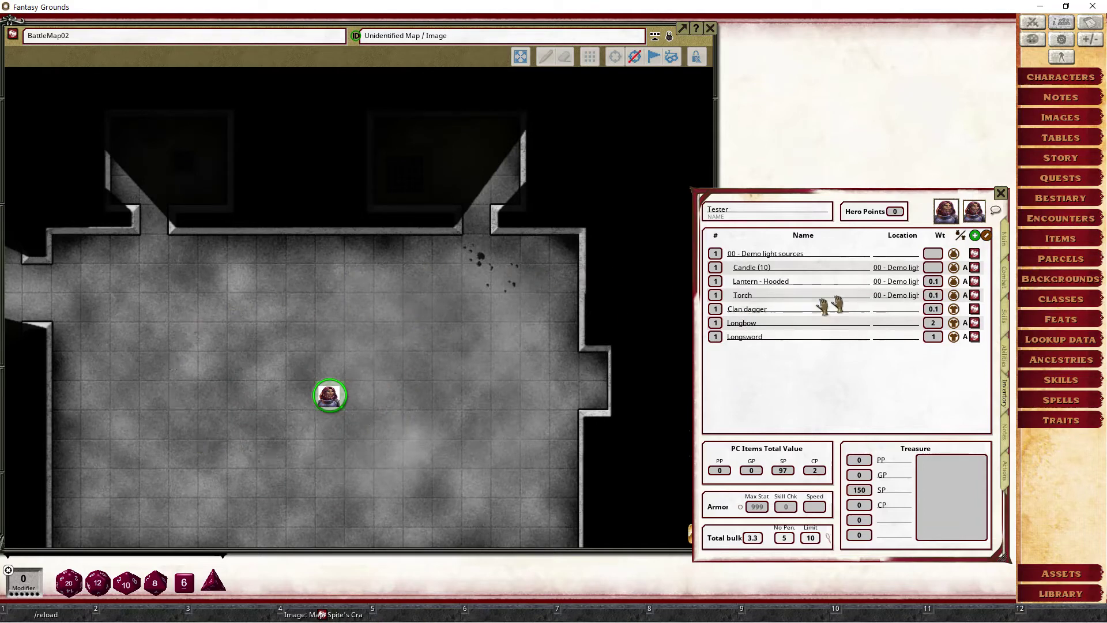
{"action": "left_click", "coordinate": [953, 267]}
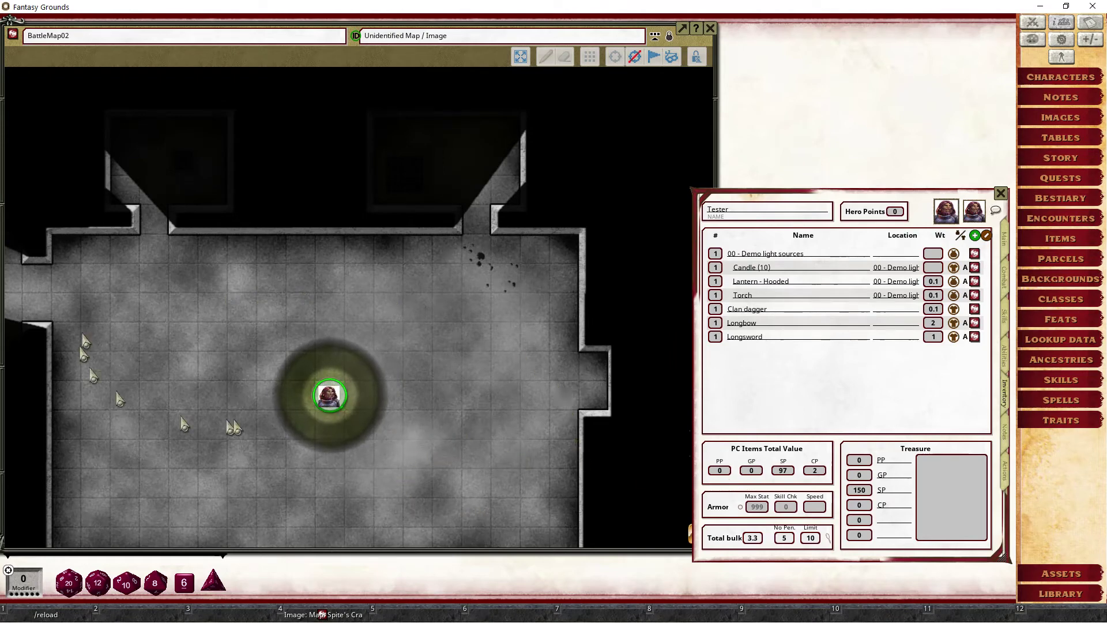
Unequip the Candle (10) and equip the Torch again in the inventory
{"action": "left_click", "coordinate": [953, 267]}
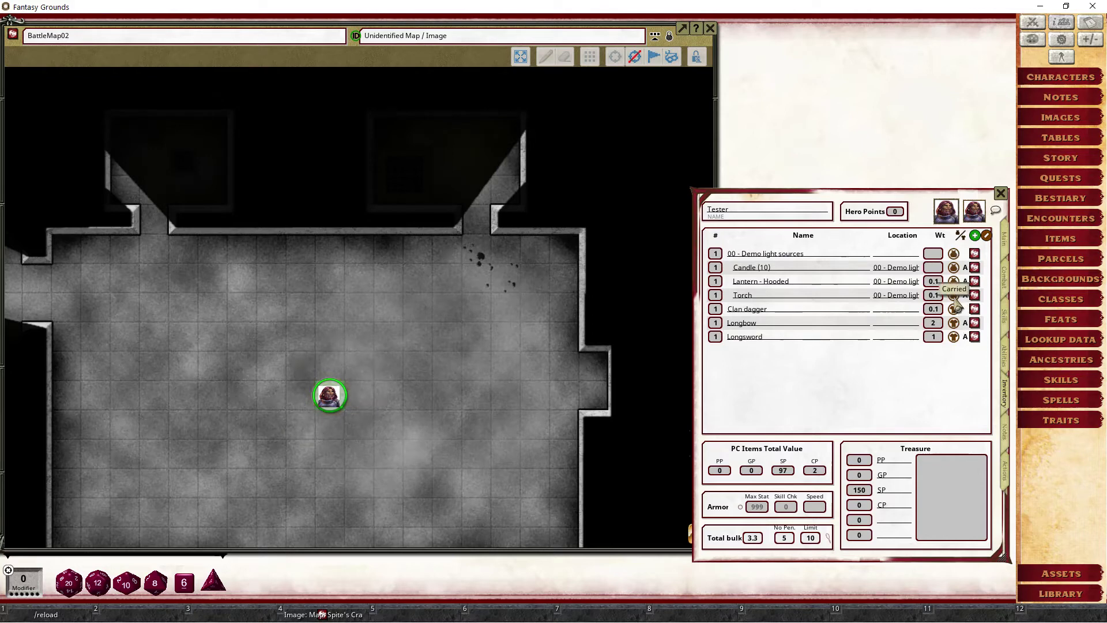
{"action": "left_click", "coordinate": [954, 295]}
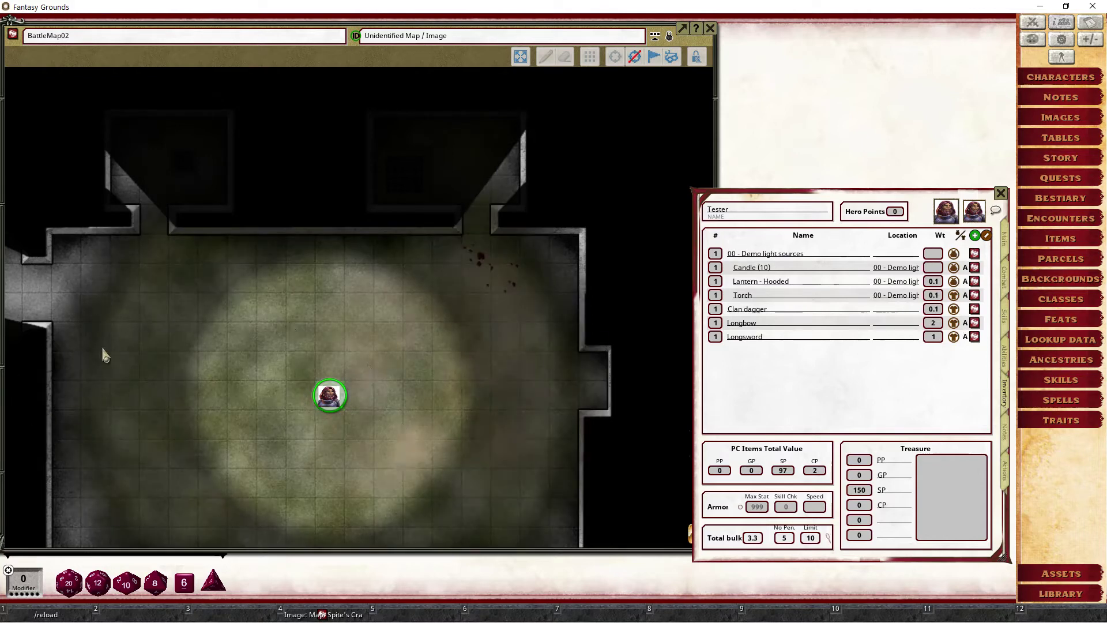
Move the torch-lit token five squares east, toward the east side of the large room
{"action": "left_click", "coordinate": [326, 393]}
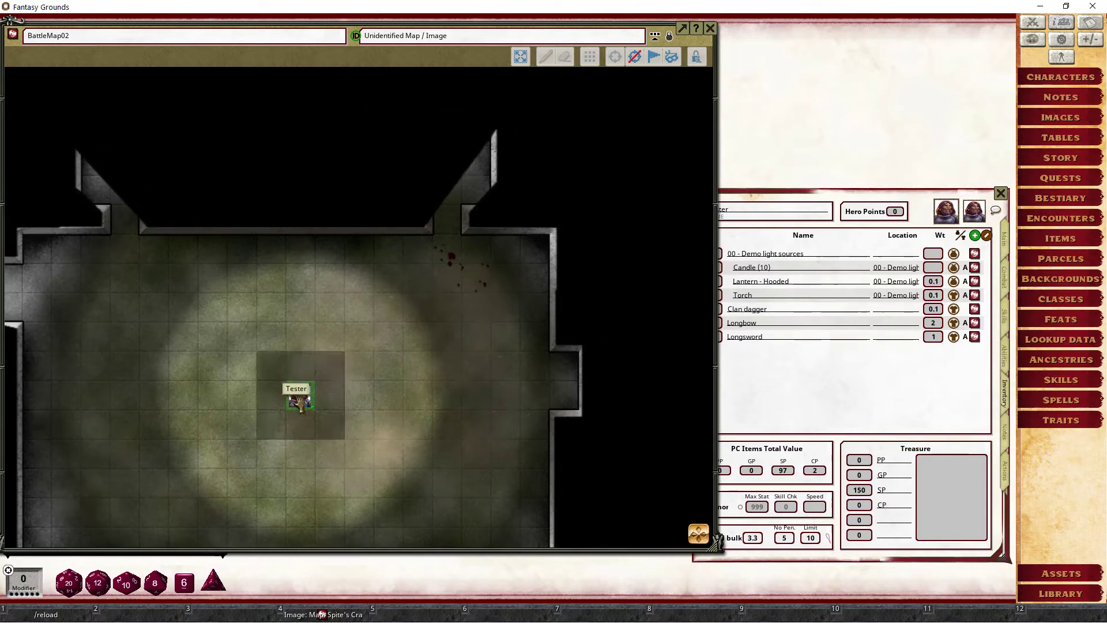
{"action": "key", "text": "Right"}
{"action": "key", "text": "Right"}
{"action": "key", "text": "Right"}
{"action": "key", "text": "Right"}
{"action": "key", "text": "Right"}
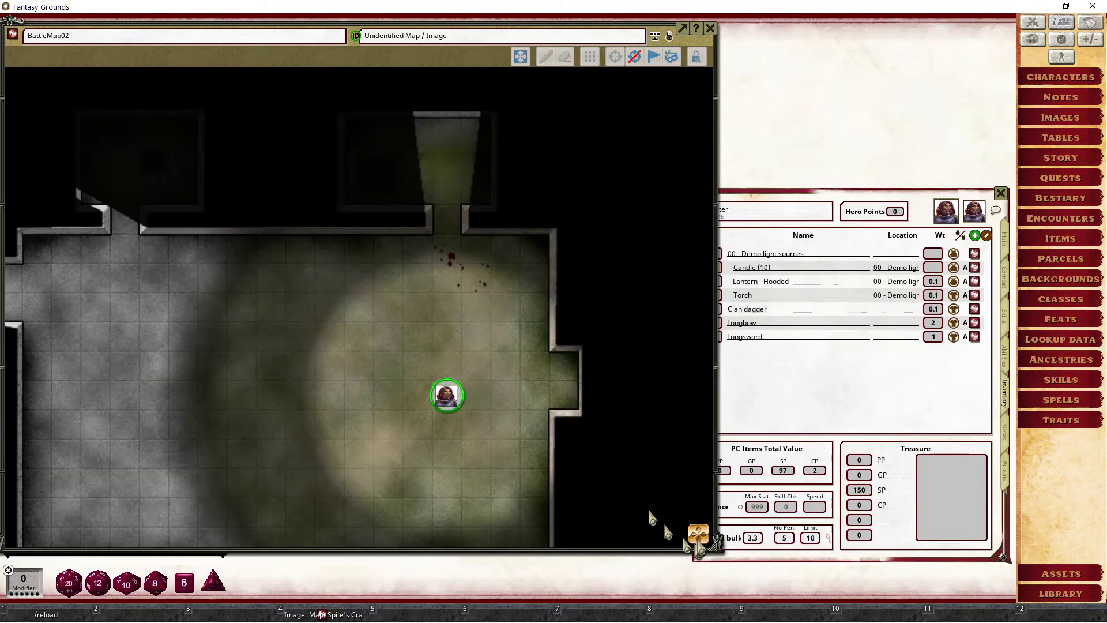
Move the torch-lit token five squares west, back to the middle of the large room
{"action": "left_click_drag", "start_coordinate": [495, 495], "coordinate": [625, 526]}
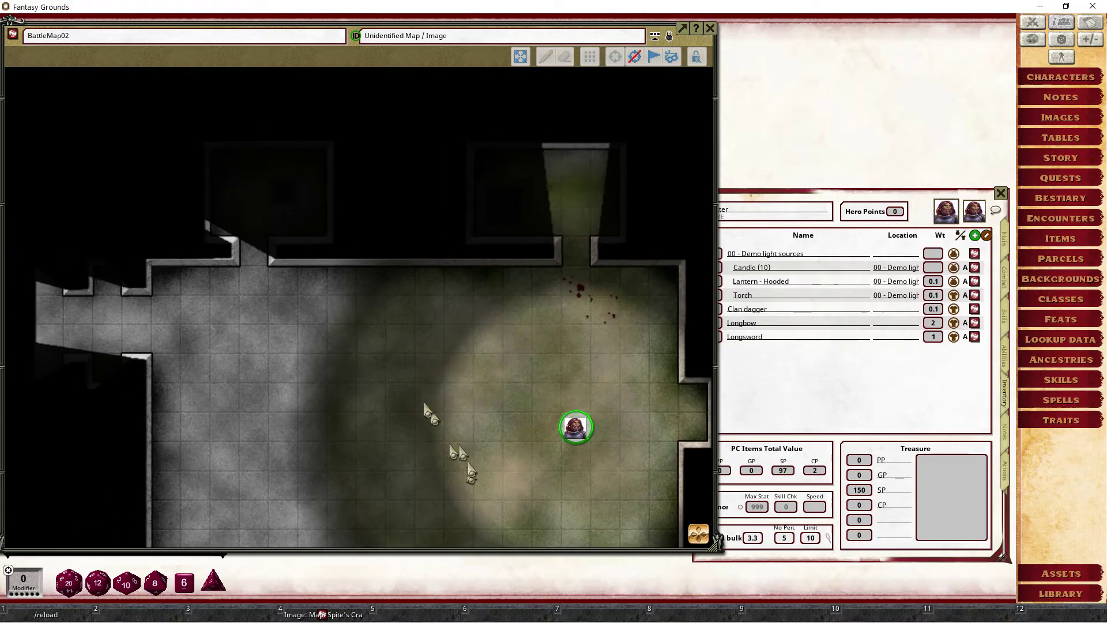
{"action": "key", "text": "Left"}
{"action": "key", "text": "Left"}
{"action": "key", "text": "Left"}
{"action": "key", "text": "Left"}
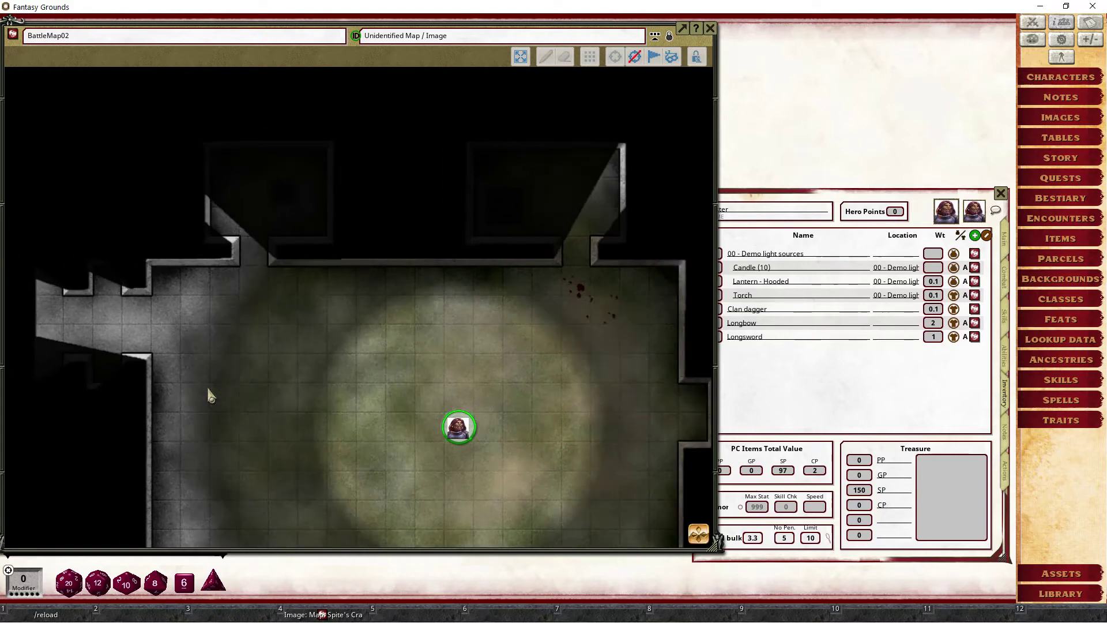
{"action": "key", "text": "Left"}
Move the torch-lit token three squares east and five north, up to the room's north wall
{"action": "key", "text": "Right"}
{"action": "key", "text": "Right"}
{"action": "key", "text": "Right"}
{"action": "key", "text": "Up"}
{"action": "key", "text": "Up"}
{"action": "key", "text": "Up"}
{"action": "key", "text": "Up"}
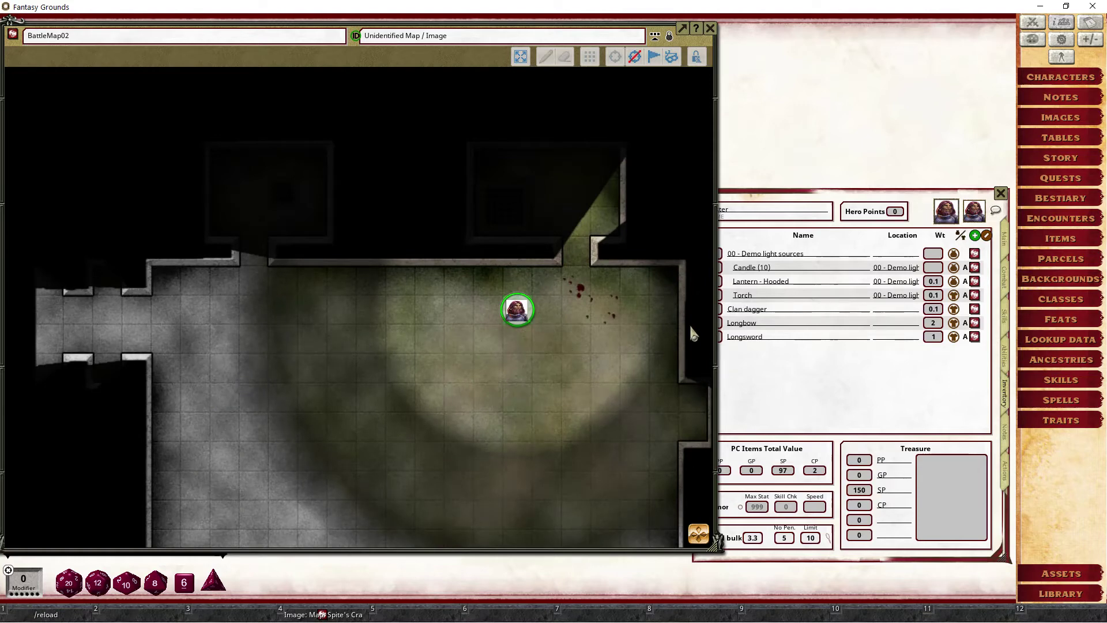
{"action": "key", "text": "Up"}
Move the torch-lit token six squares south, away from the north wall
{"action": "key", "text": "Down"}
{"action": "key", "text": "Down"}
{"action": "key", "text": "Down"}
{"action": "key", "text": "Down"}
{"action": "key", "text": "Down"}
{"action": "key", "text": "Down"}
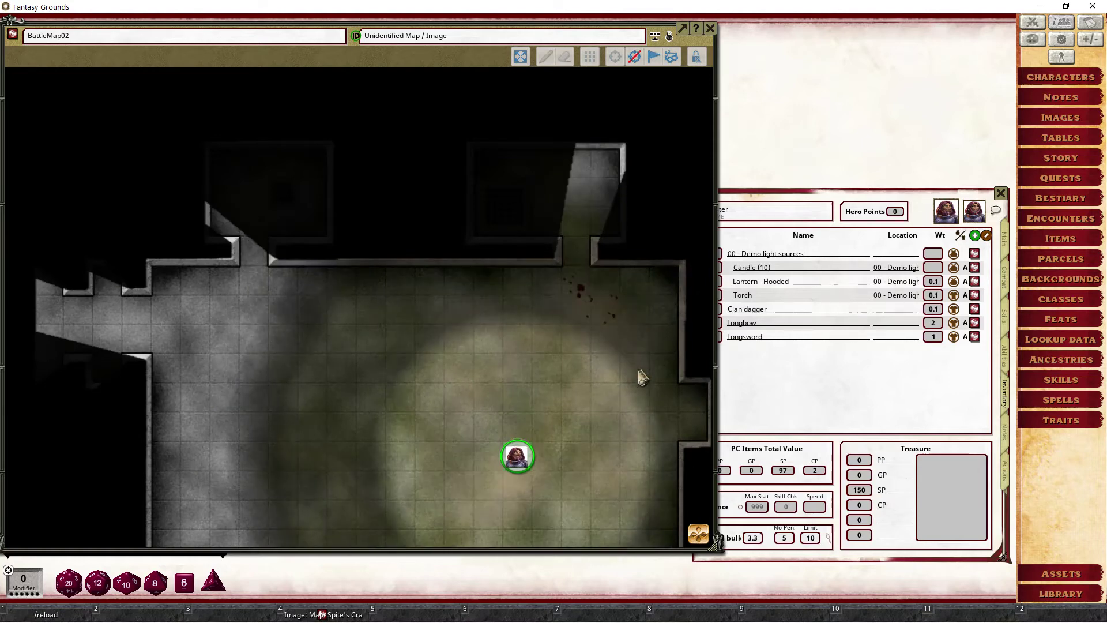
Shift the torch-lit token around so that it ends one square west and one square north
{"action": "key", "text": "Up"}
{"action": "key", "text": "Up"}
{"action": "key", "text": "Left"}
{"action": "key", "text": "Down"}
{"action": "key", "text": "Down"}
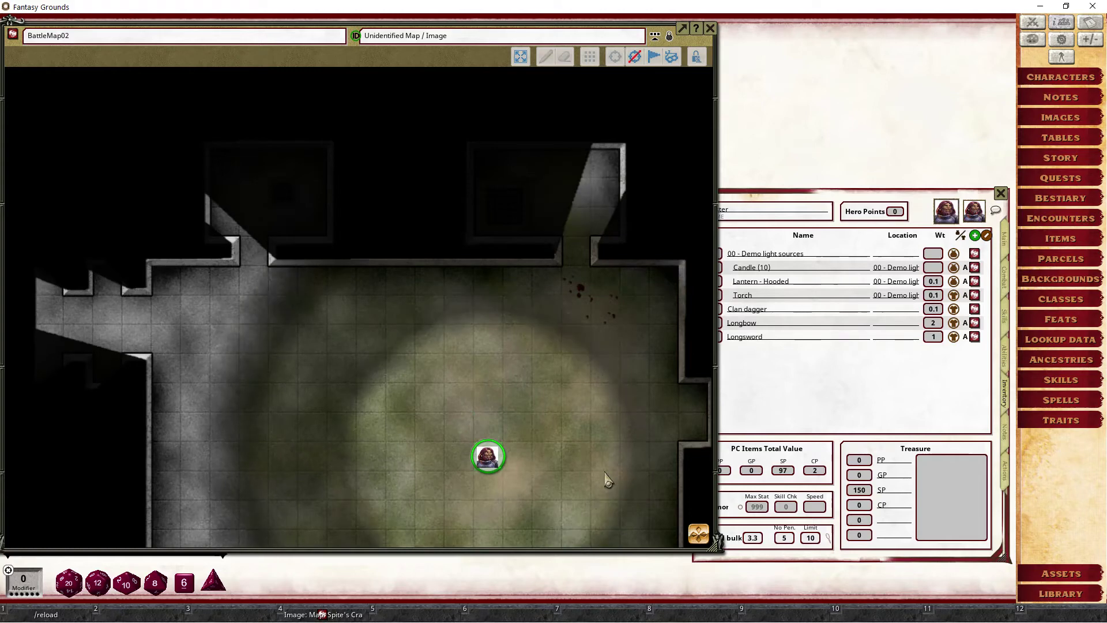
{"action": "key", "text": "Up"}
Open the Torch item's record from the inventory and place it clear of the item list to read its automation entry
{"action": "left_click_drag", "start_coordinate": [812, 315], "coordinate": [811, 364]}
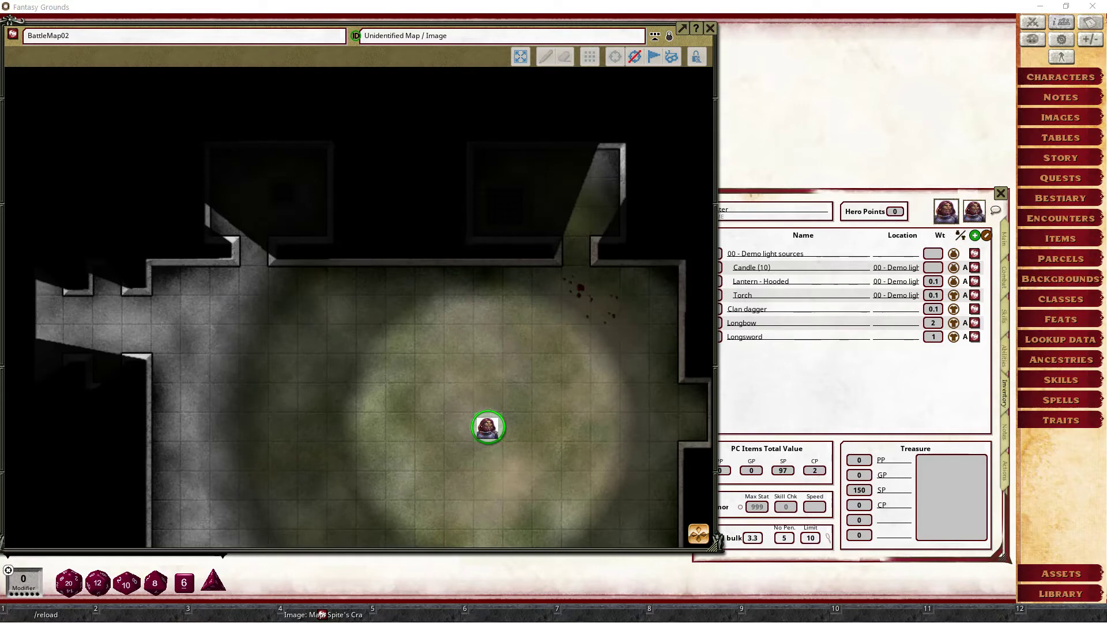
{"action": "left_click", "coordinate": [862, 372]}
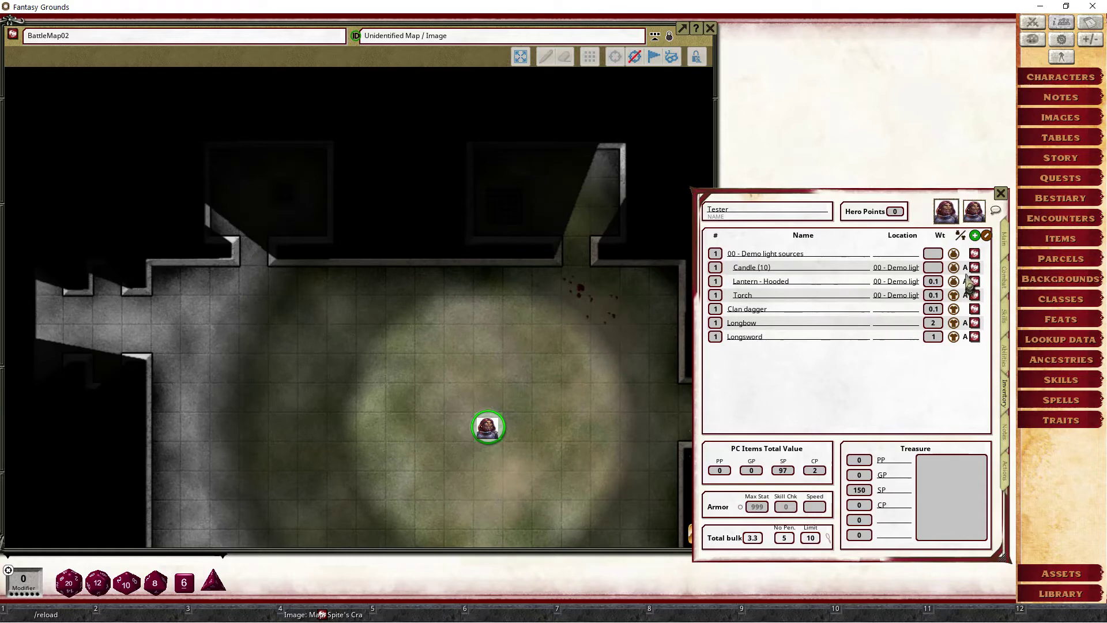
{"action": "mouse_move", "coordinate": [969, 281]}
{"action": "left_click", "coordinate": [973, 295]}
{"action": "left_click_drag", "start_coordinate": [617, 205], "coordinate": [971, 79]}
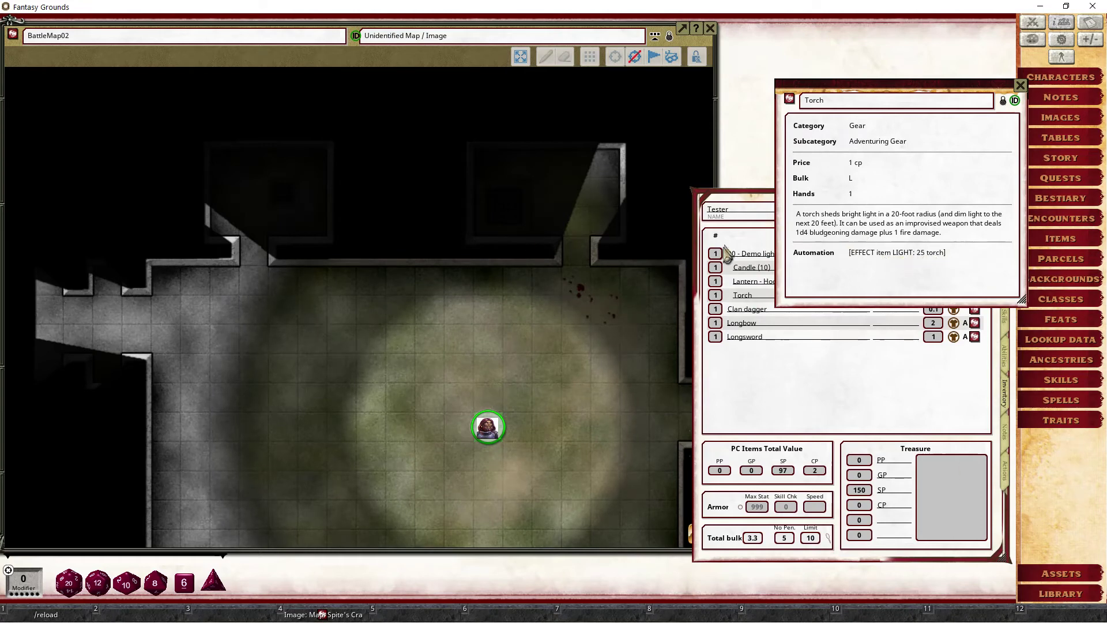
{"action": "left_click_drag", "start_coordinate": [884, 293], "coordinate": [874, 232]}
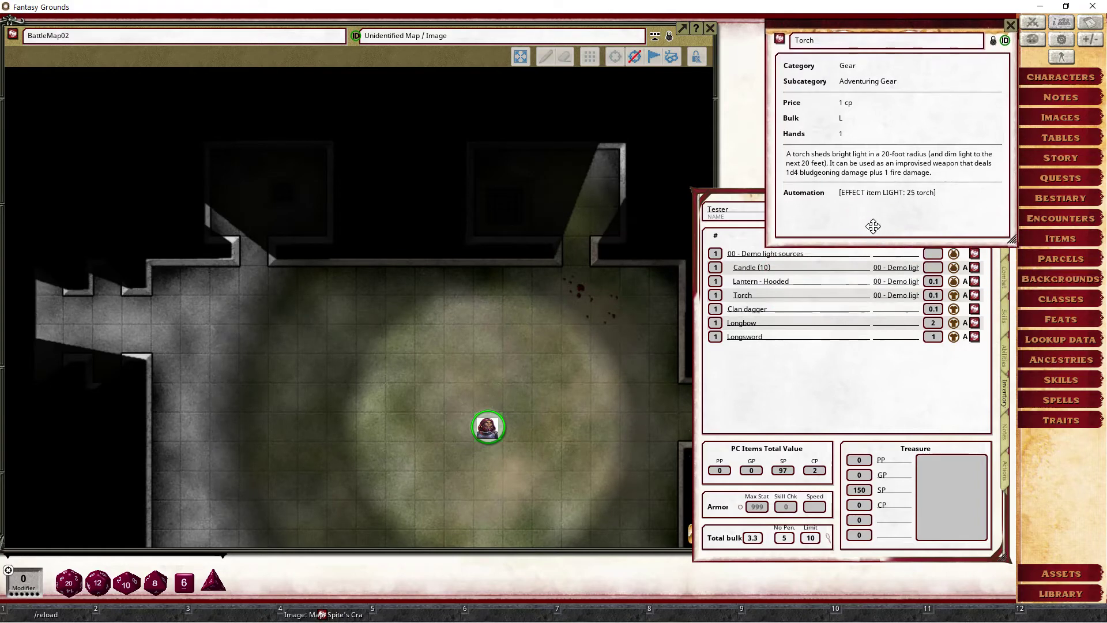
Expand the Torch entry in the character's effects list and switch that effect off and back on
{"action": "left_click", "coordinate": [903, 415]}
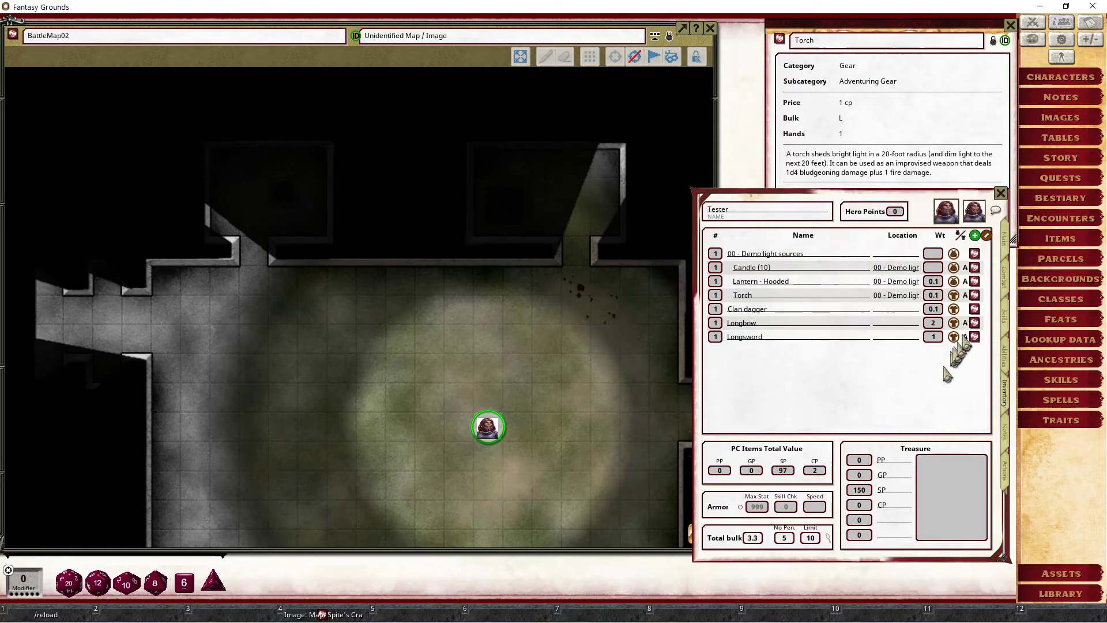
{"action": "left_click", "coordinate": [1004, 278]}
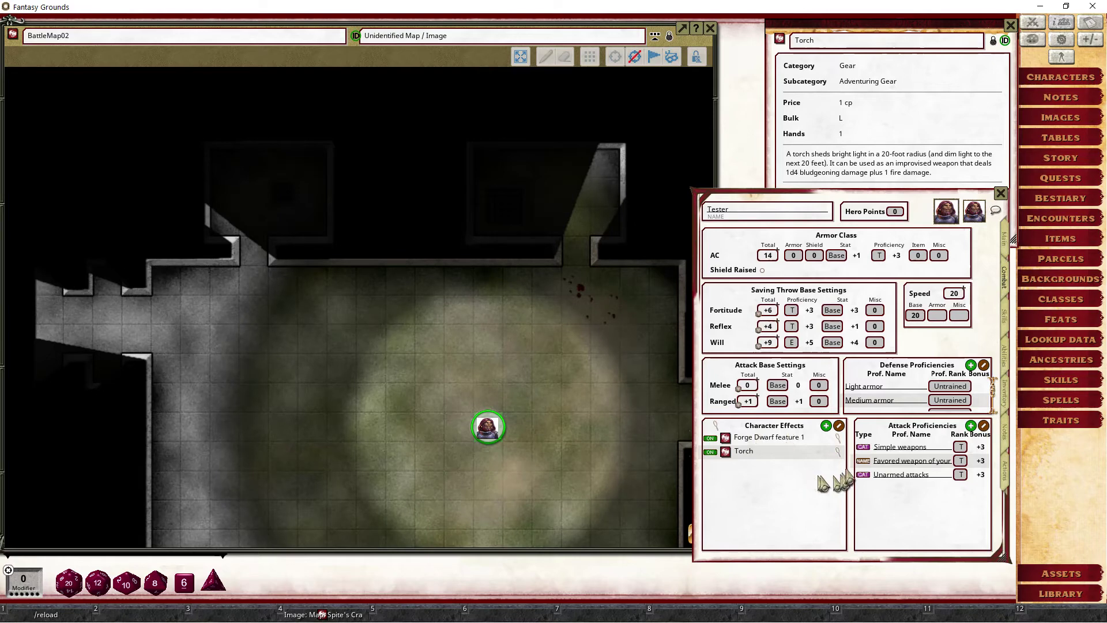
{"action": "left_click", "coordinate": [838, 452]}
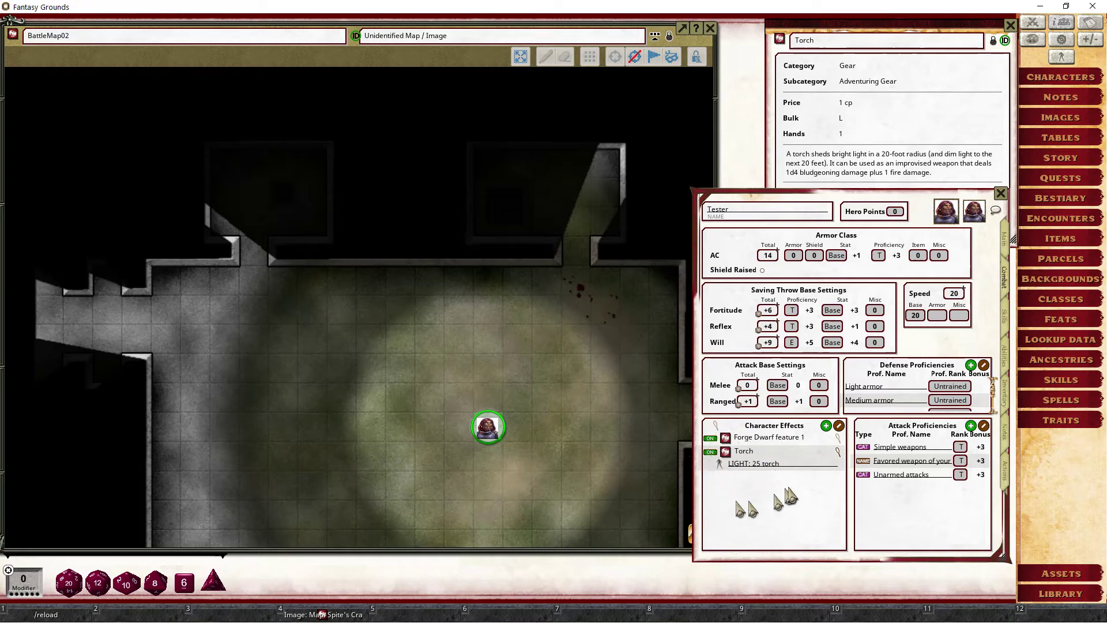
{"action": "left_click", "coordinate": [710, 451]}
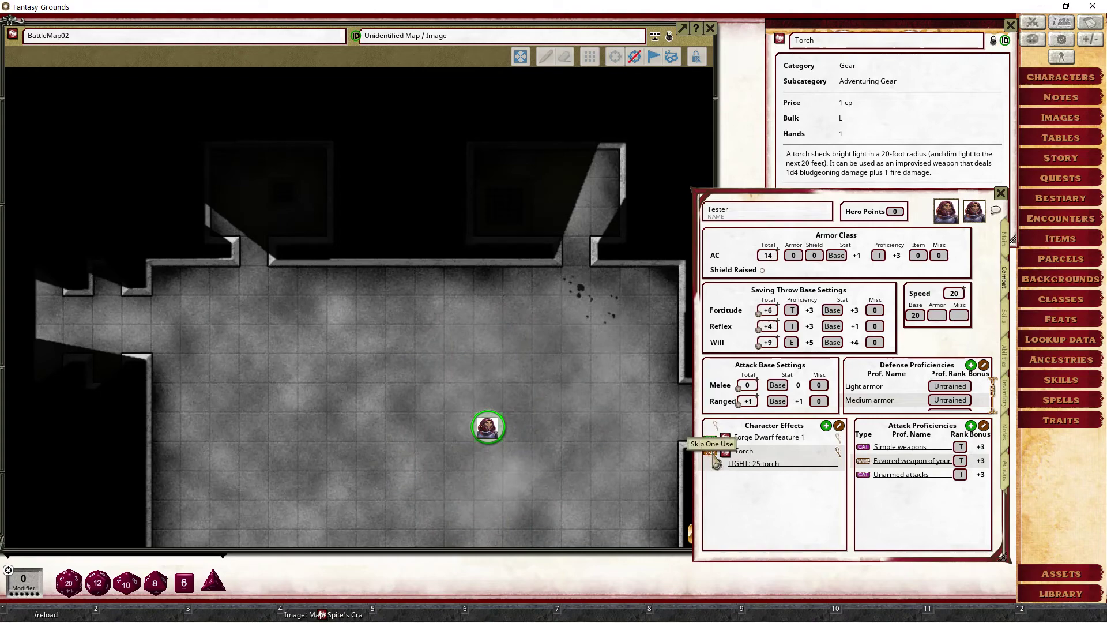
{"action": "left_click", "coordinate": [711, 452]}
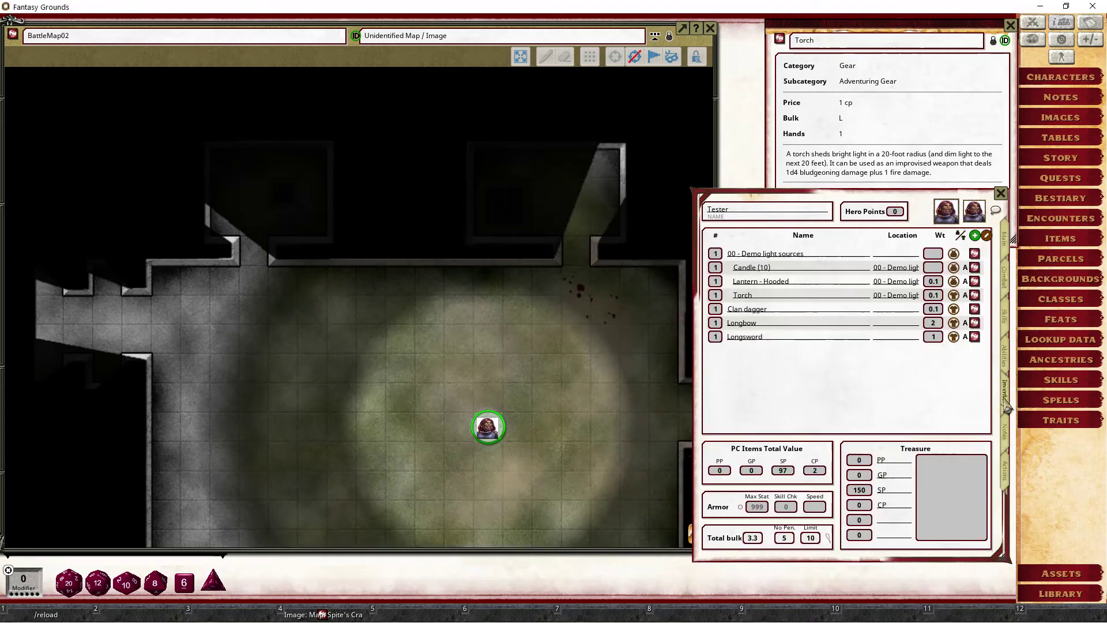
Unequip the Torch in the inventory and check the character's effects list
{"action": "left_click", "coordinate": [1004, 393]}
{"action": "left_click", "coordinate": [953, 295]}
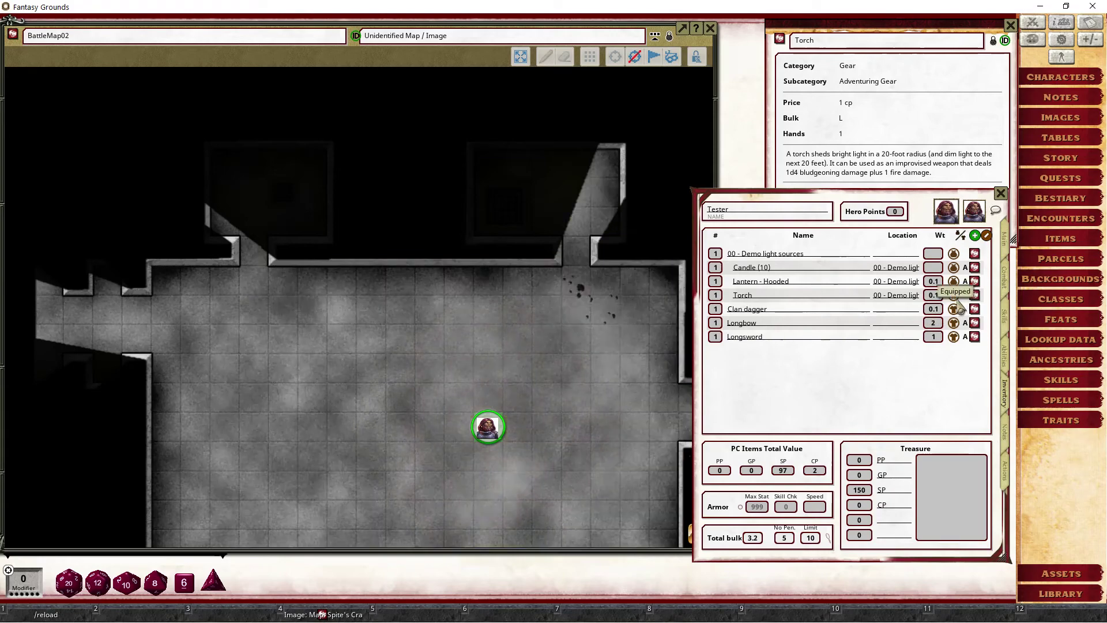
{"action": "left_click", "coordinate": [1004, 281]}
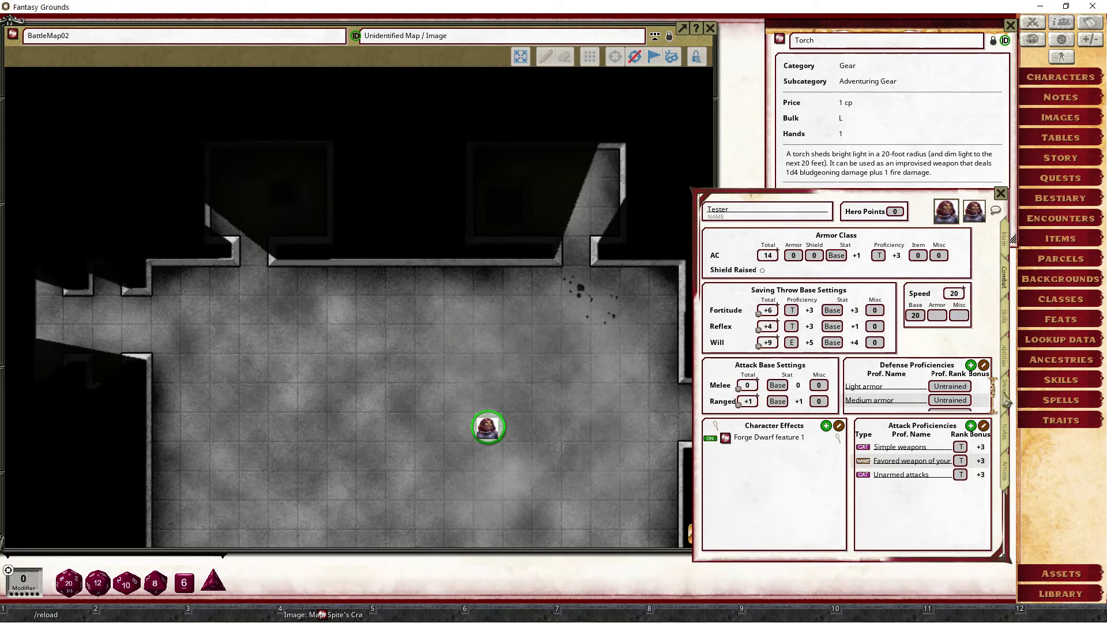
Equip the Torch again and expand its entry in the character's effects list
{"action": "left_click", "coordinate": [1004, 393]}
{"action": "left_click", "coordinate": [953, 294]}
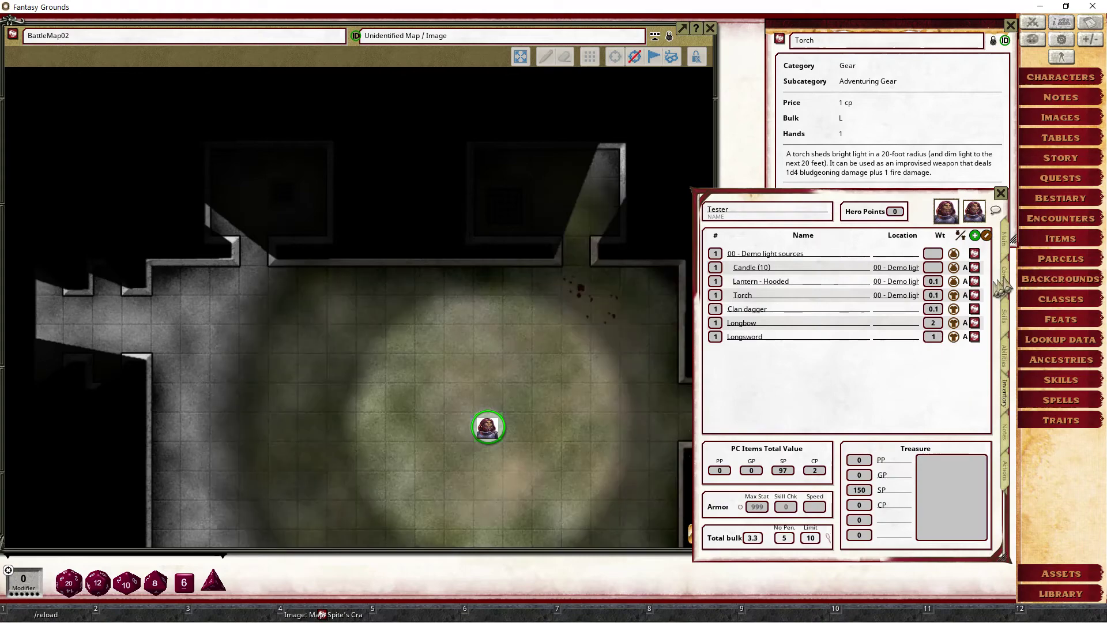
{"action": "left_click", "coordinate": [1004, 281]}
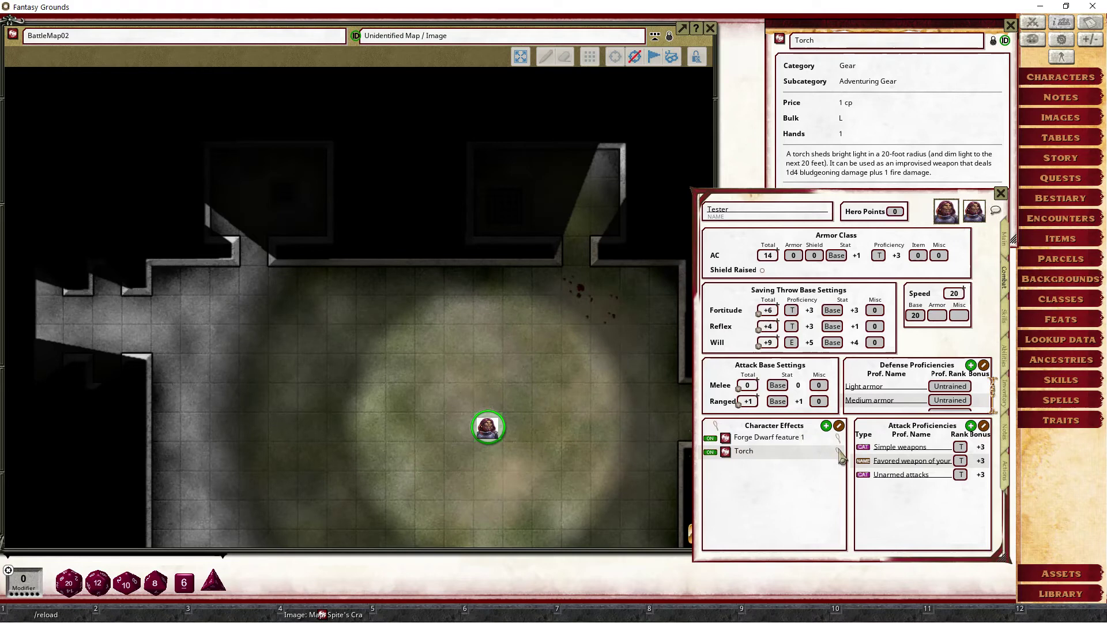
{"action": "left_click", "coordinate": [838, 451]}
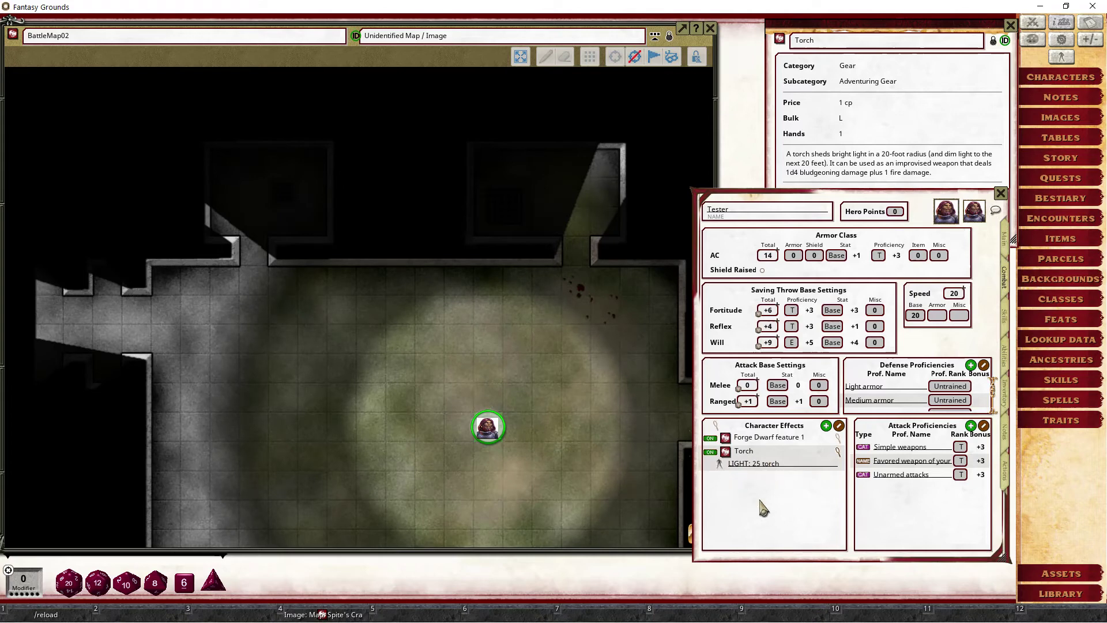
Change the Torch effect's definition to LIGHT: 20 torch
{"action": "left_click", "coordinate": [759, 464]}
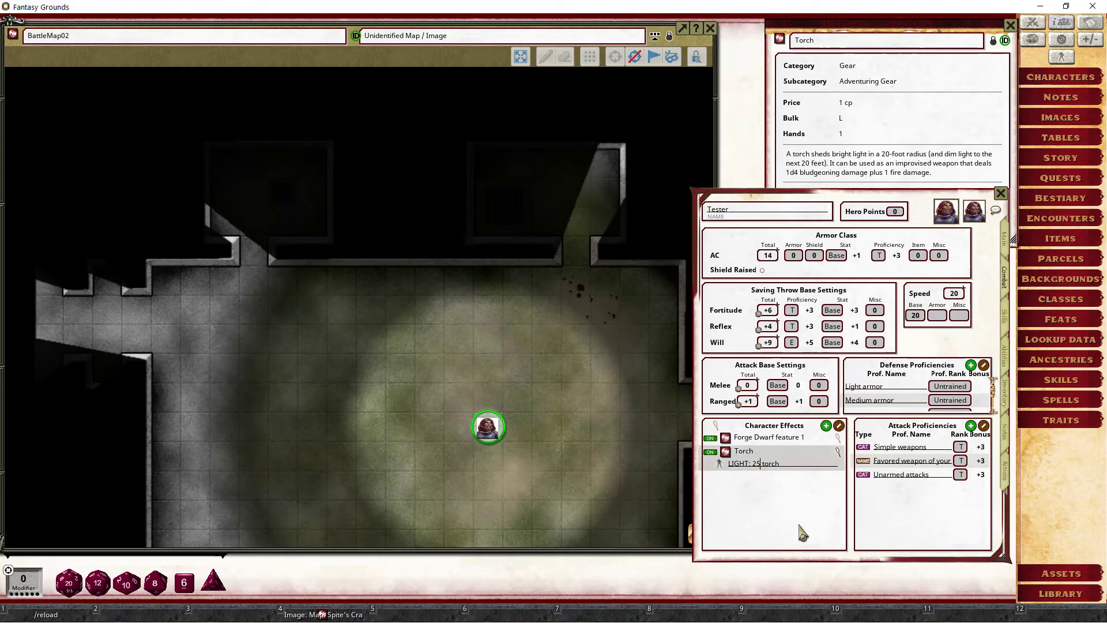
{"action": "key", "text": "BackSpace"}
{"action": "type", "text": "0"}
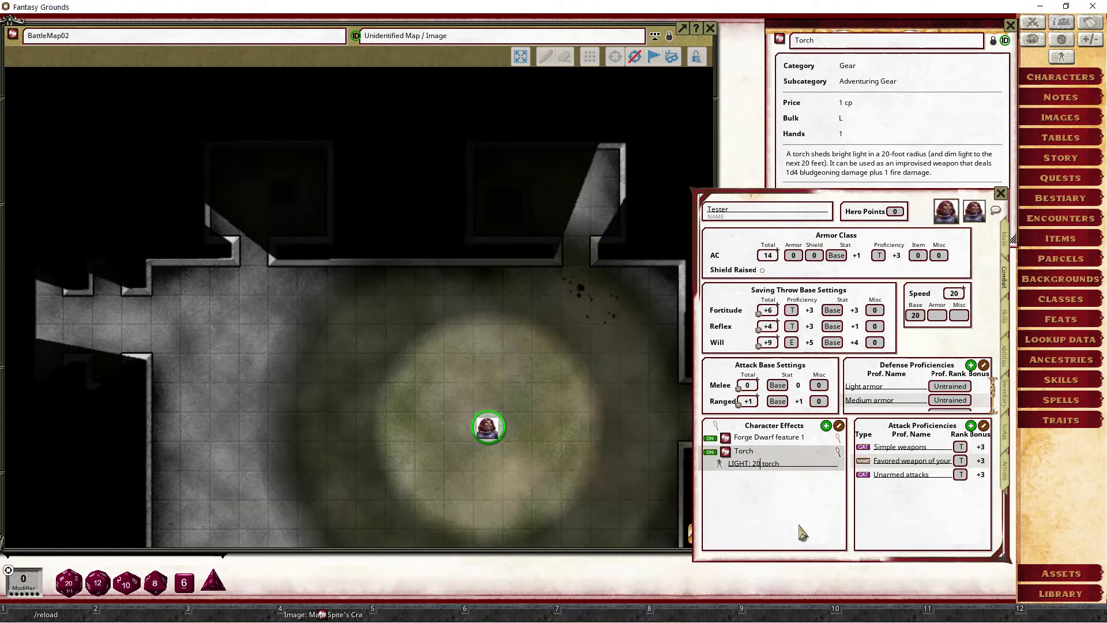
Reduce the light radius in the Torch effect's definition to 10
{"action": "key", "text": "BackSpace"}
{"action": "key", "text": "BackSpace"}
{"action": "type", "text": "10"}
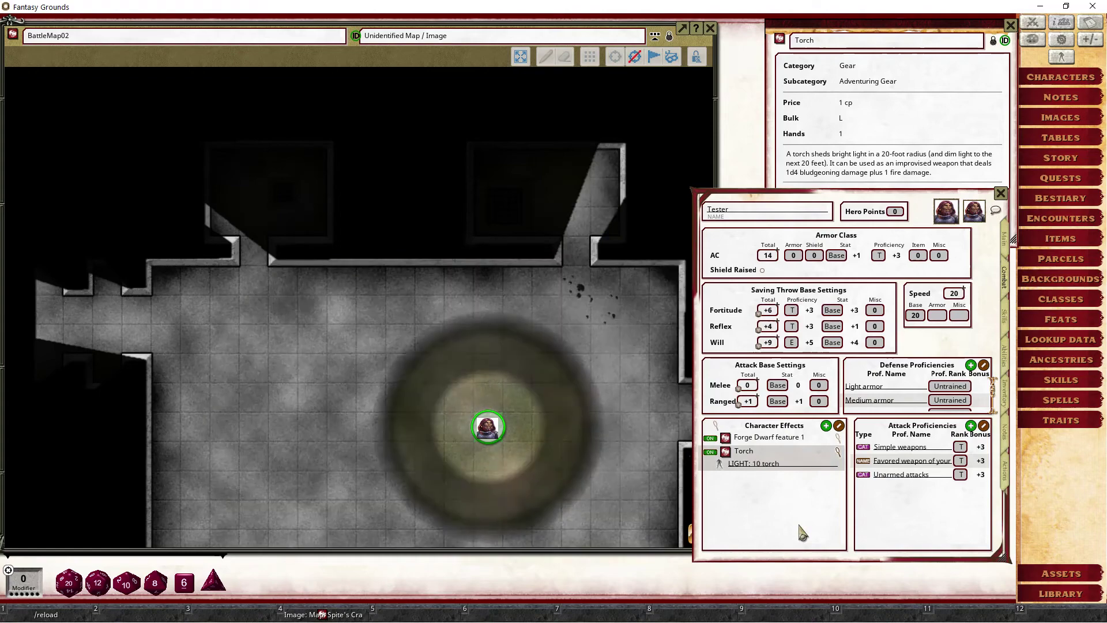
Set the light radius in the Torch effect's definition to 25
{"action": "key", "text": "BackSpace"}
{"action": "key", "text": "BackSpace"}
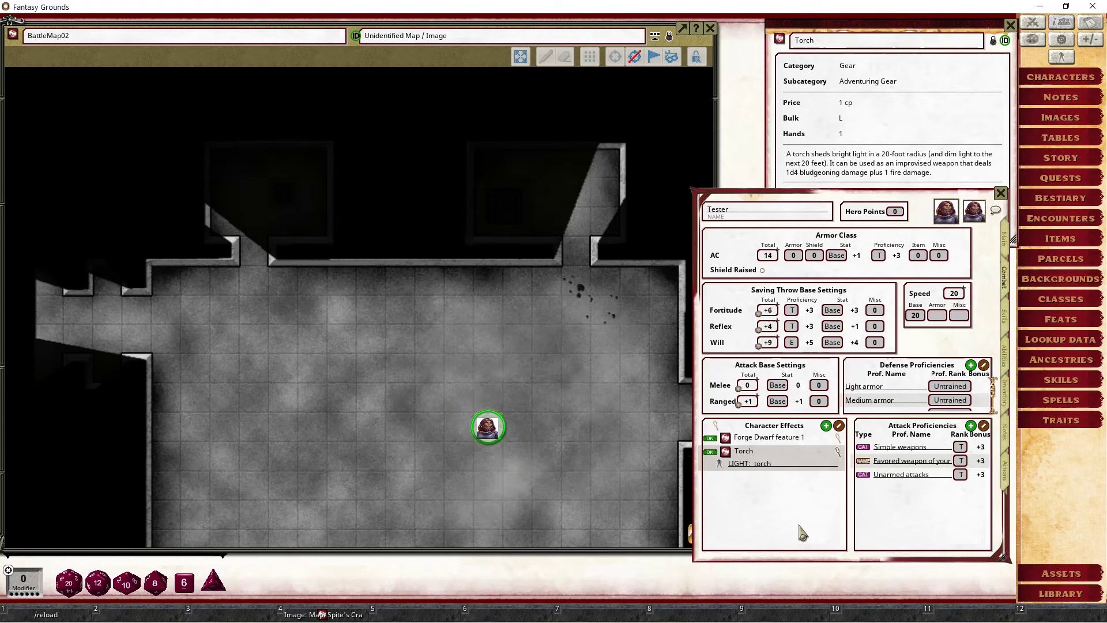
{"action": "type", "text": "25"}
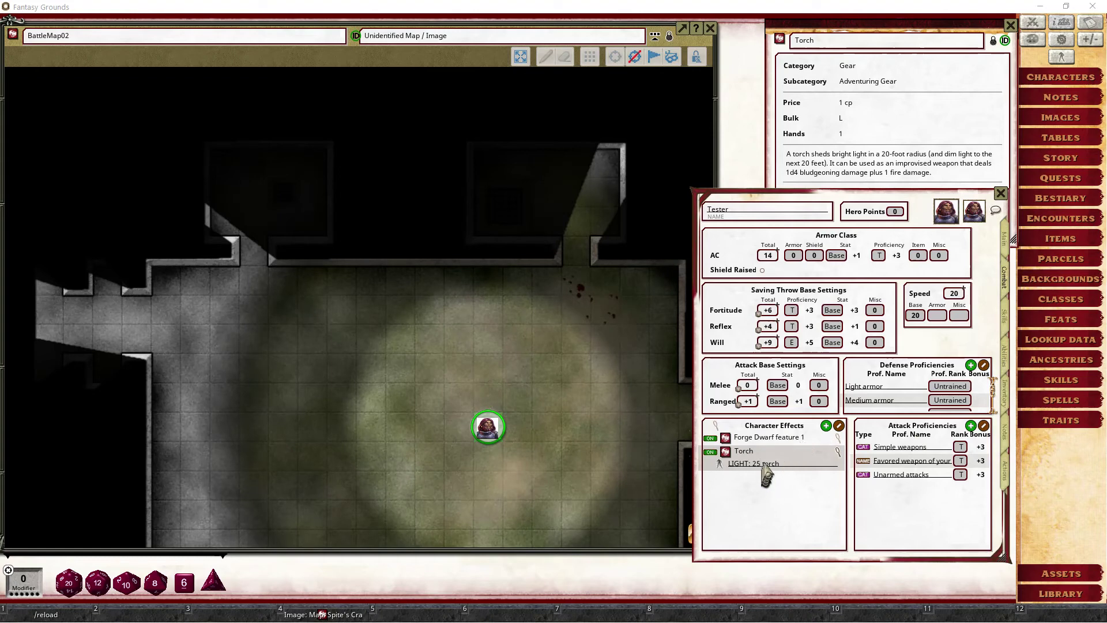
Bring up the Torch's item record and measure the bright light's reach from the character's token on the map
{"action": "left_click", "coordinate": [726, 451]}
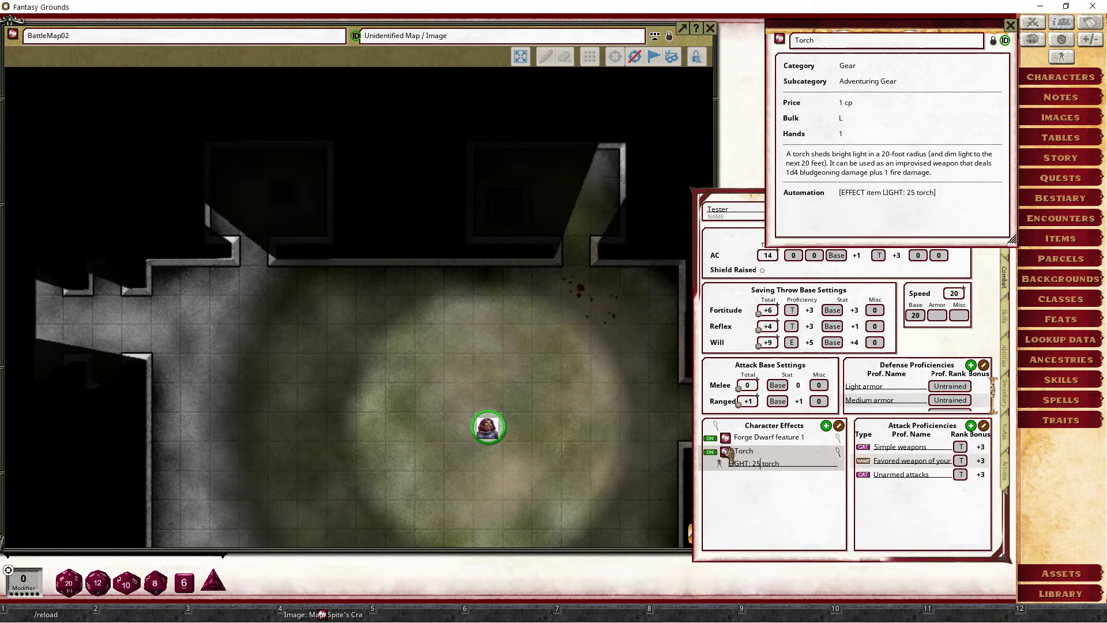
{"action": "left_click_drag", "start_coordinate": [836, 153], "coordinate": [778, 198]}
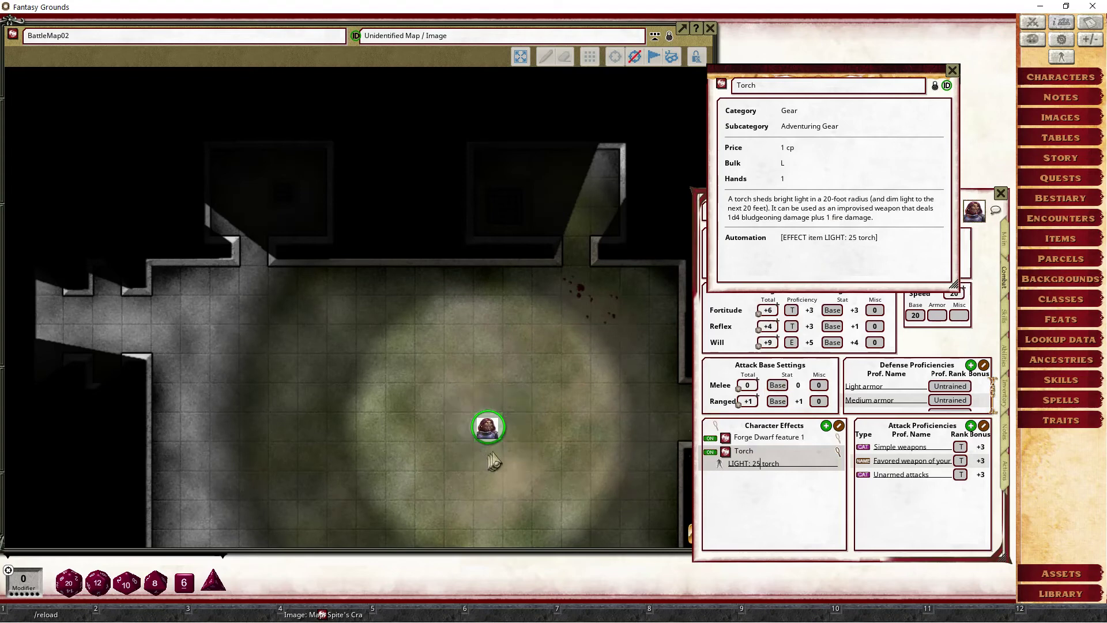
{"action": "left_click_drag", "start_coordinate": [487, 458], "coordinate": [649, 453]}
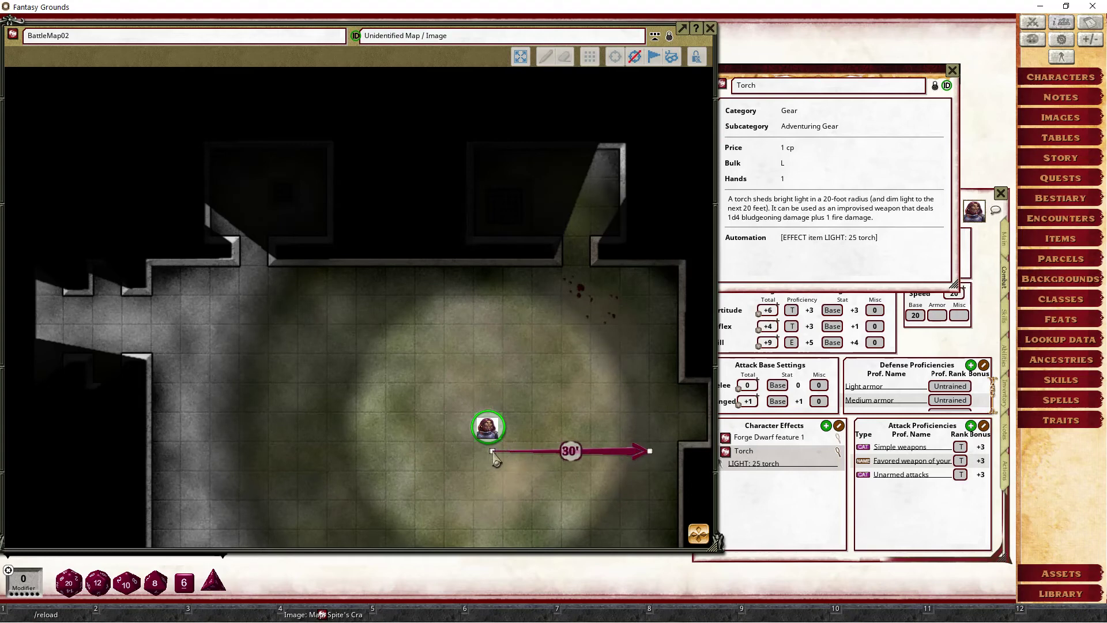
{"action": "left_click_drag", "start_coordinate": [495, 458], "coordinate": [491, 430]}
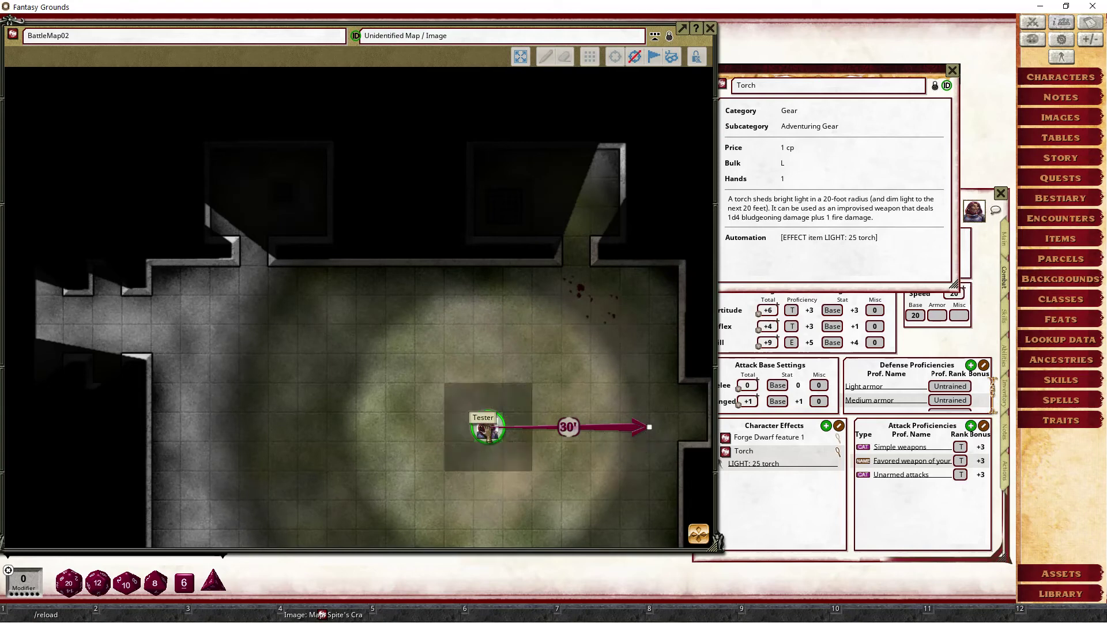
{"action": "left_click_drag", "start_coordinate": [496, 433], "coordinate": [622, 433]}
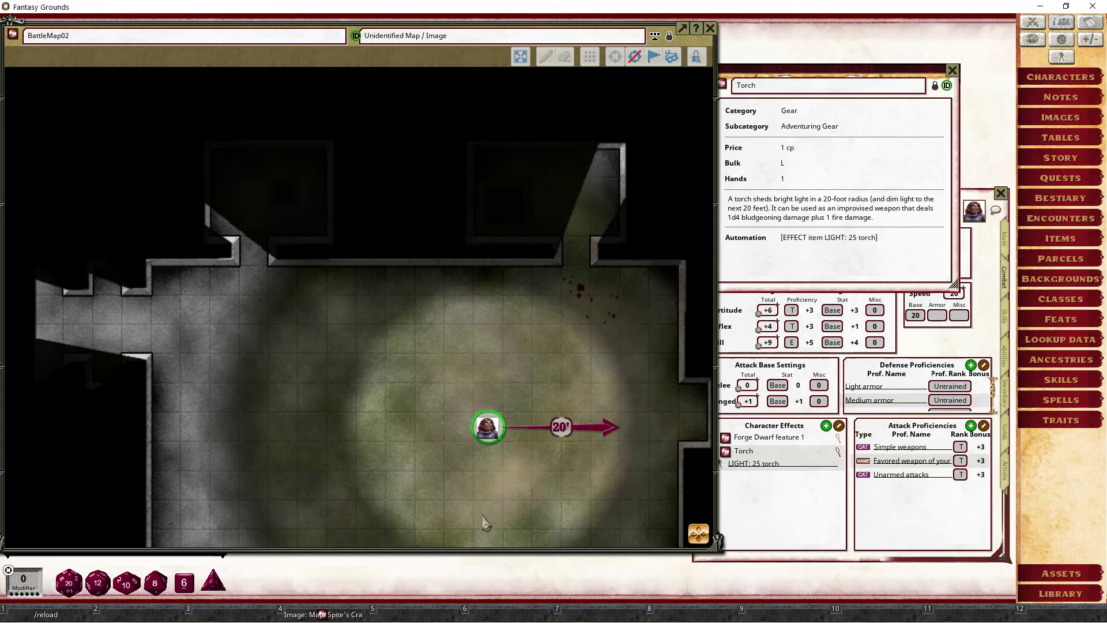
Set the light radius in the Torch effect's definition to 20 and compare the lit area with the distance arrow on the map
{"action": "left_click", "coordinate": [763, 470]}
{"action": "key", "text": "BackSpace"}
{"action": "type", "text": "0"}
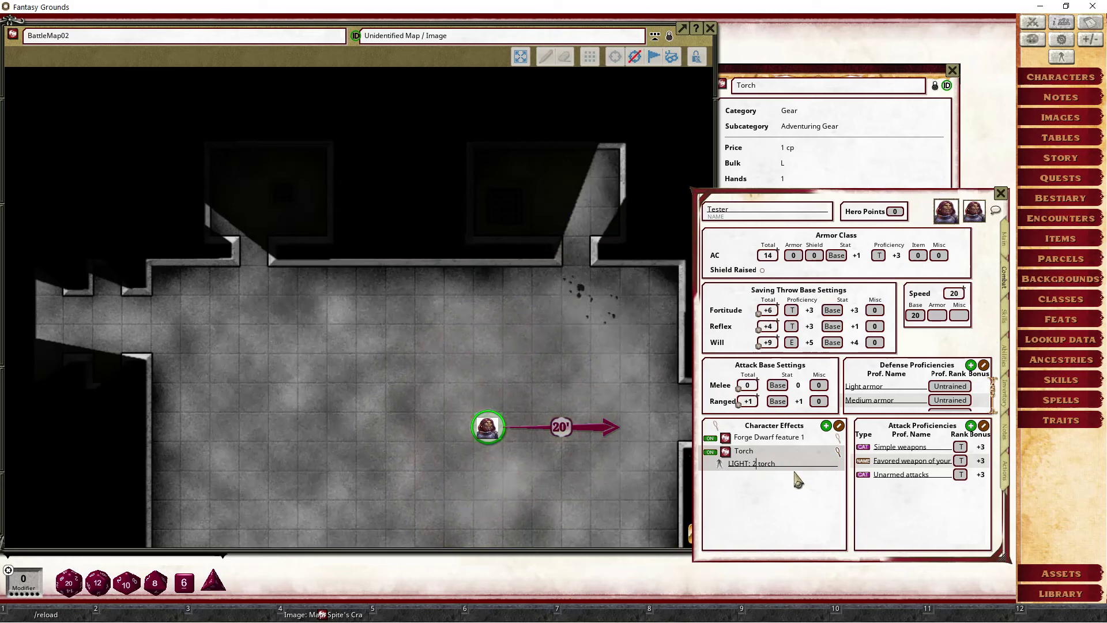
{"action": "left_click", "coordinate": [551, 476]}
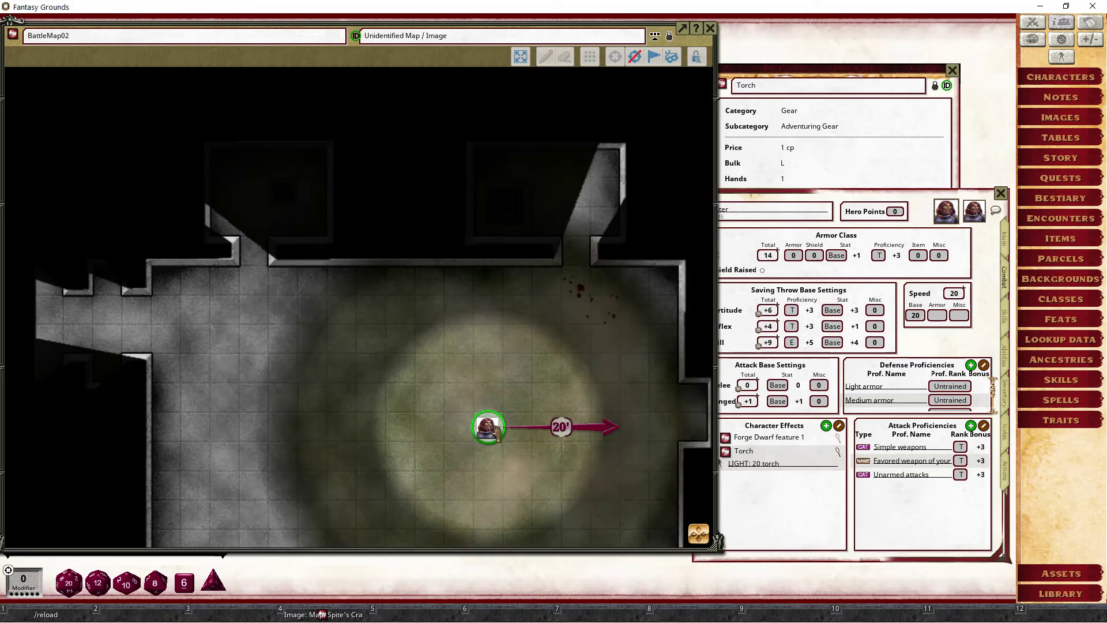
Return the Torch effect's definition to LIGHT: 25 torch
{"action": "left_click", "coordinate": [764, 470]}
{"action": "key", "text": "BackSpace"}
{"action": "type", "text": "5"}
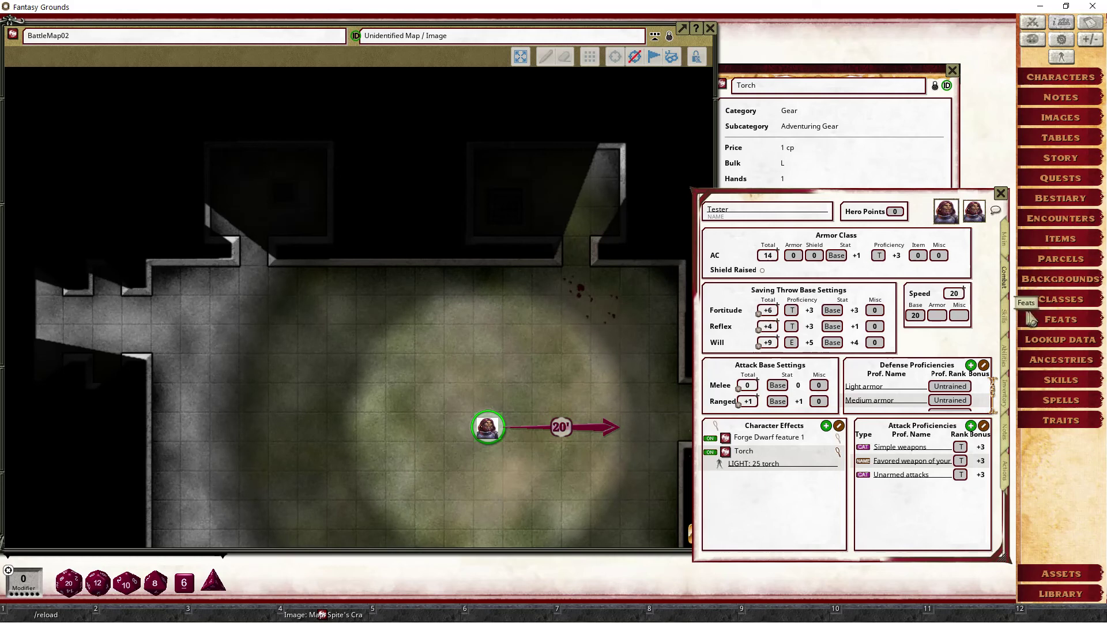
Open the Items list and examine the automation entries of the Torch and the automated Everburning Torch
{"action": "left_click", "coordinate": [1061, 238]}
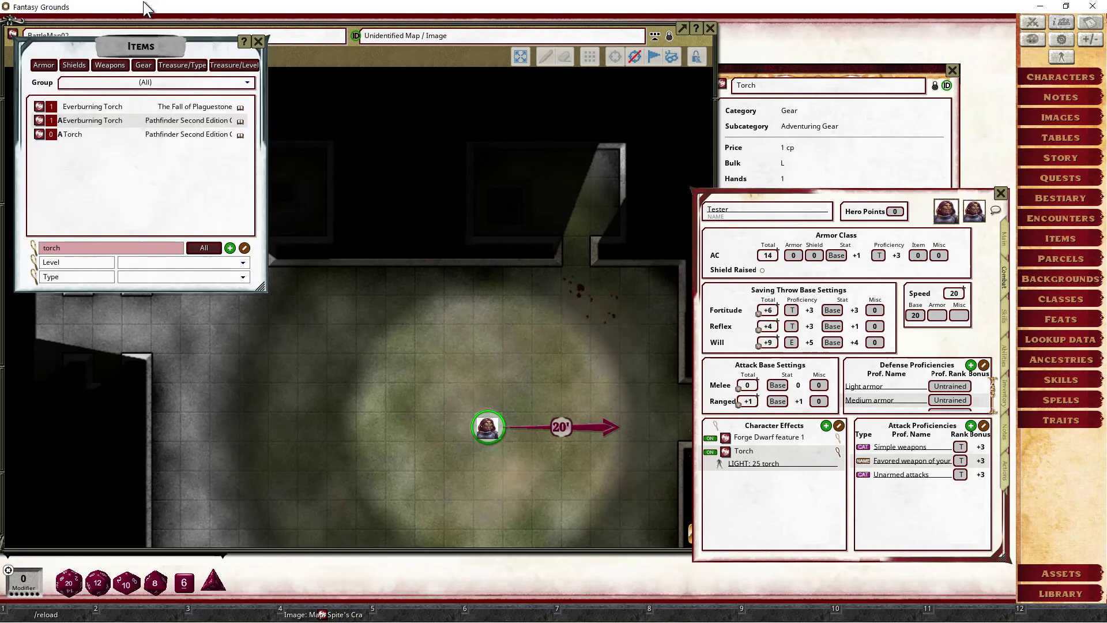
{"action": "left_click_drag", "start_coordinate": [155, 49], "coordinate": [931, 54]}
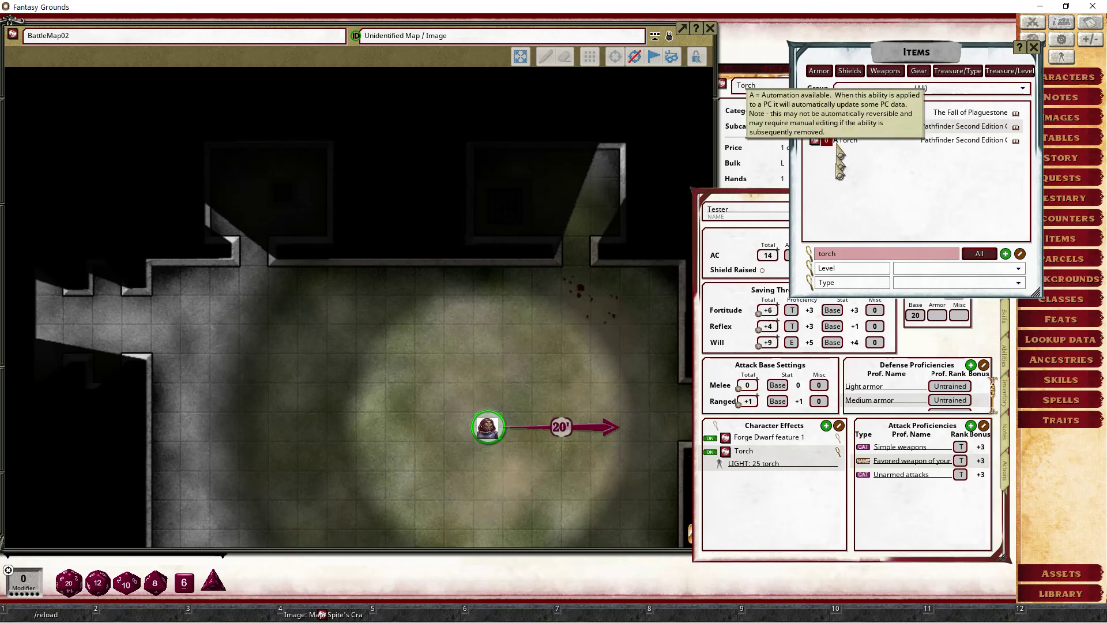
{"action": "left_click", "coordinate": [814, 140]}
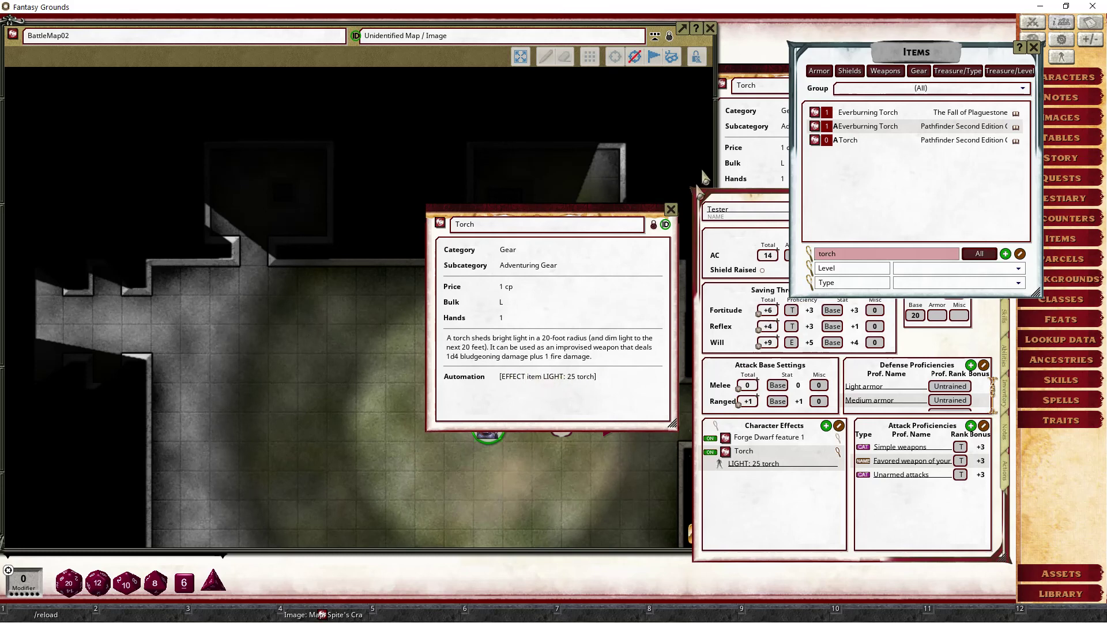
{"action": "left_click", "coordinate": [671, 209]}
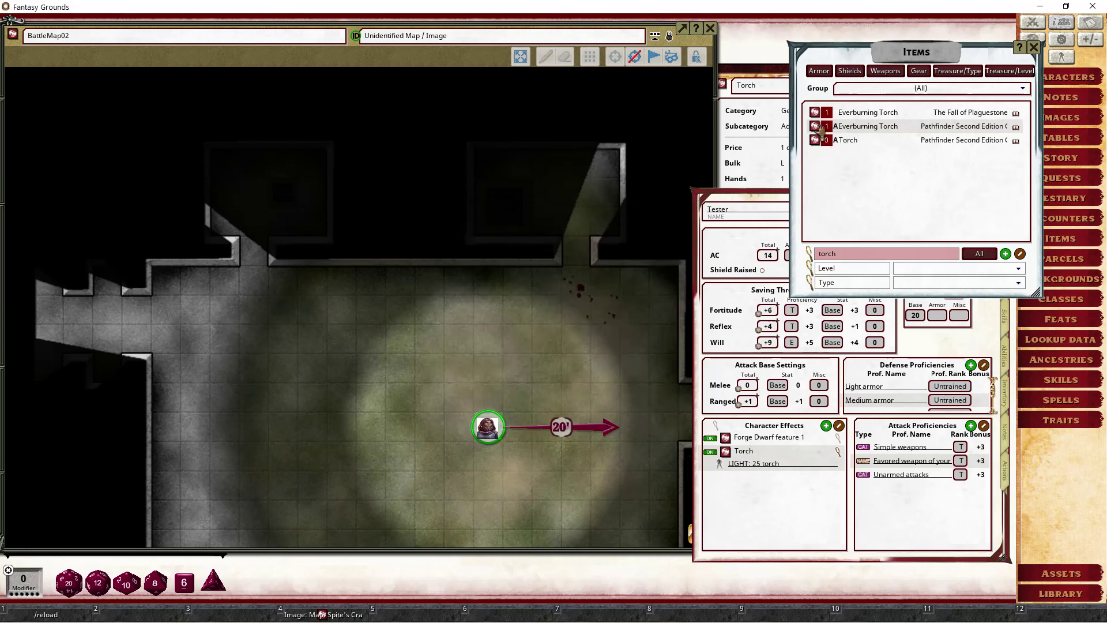
{"action": "left_click", "coordinate": [814, 126]}
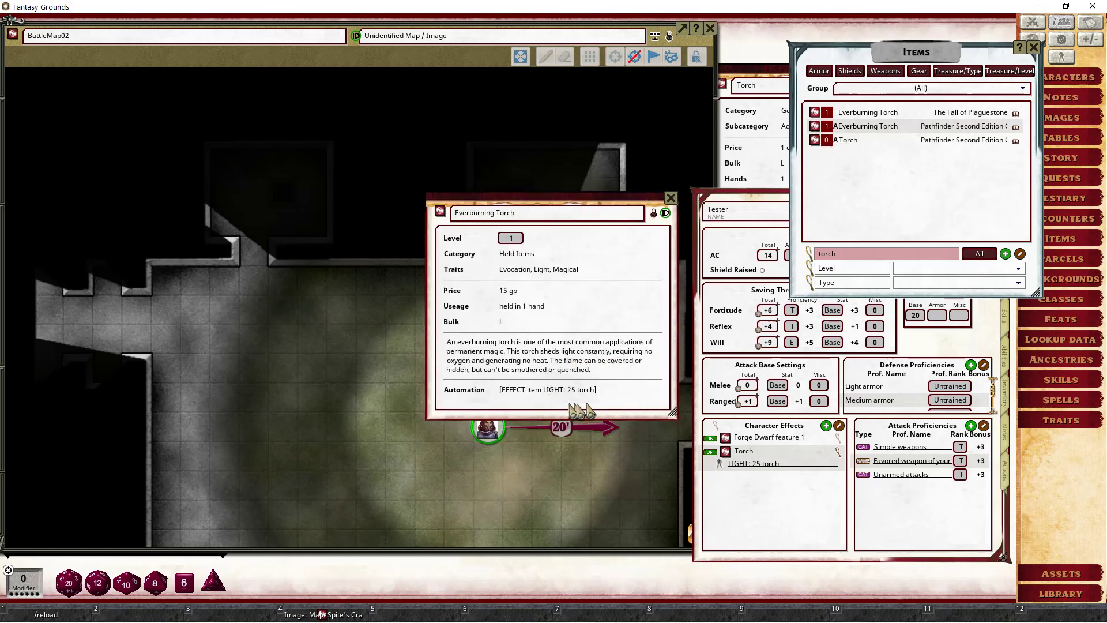
{"action": "left_click", "coordinate": [672, 199]}
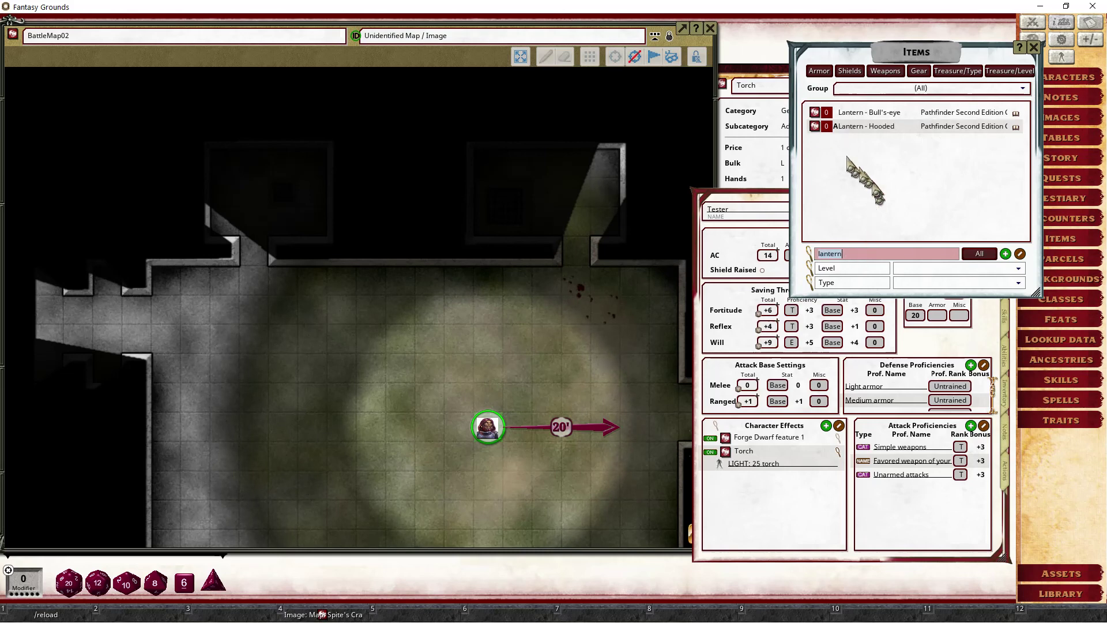
Search the Items list for lantern and examine the automation entry of Lantern - Hooded
{"action": "left_click", "coordinate": [814, 126]}
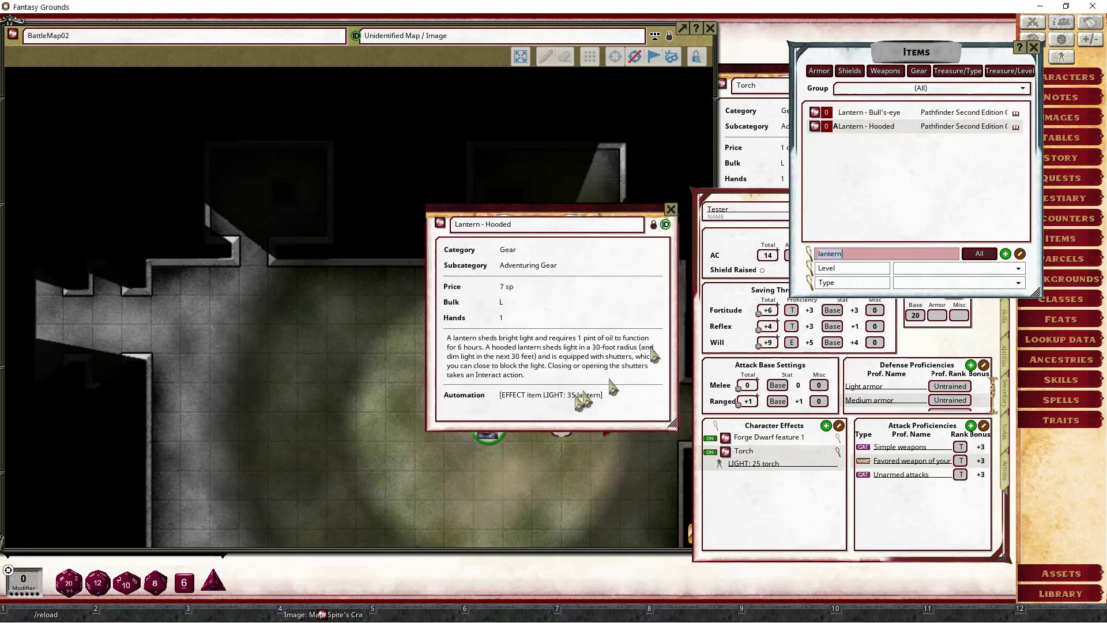
{"action": "left_click", "coordinate": [670, 209]}
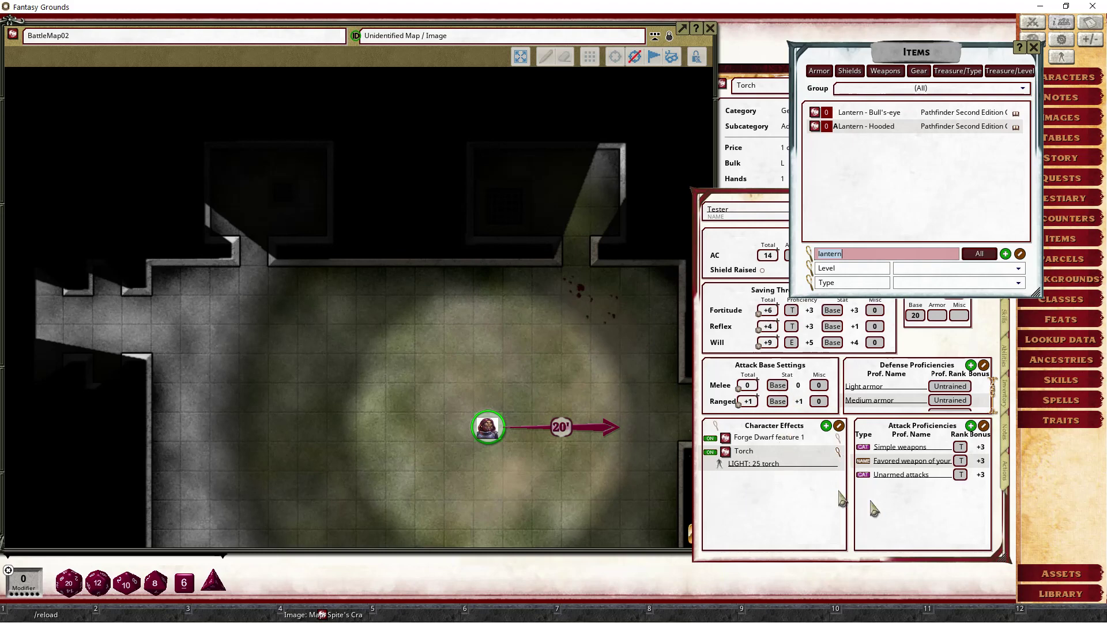
{"action": "left_click", "coordinate": [815, 126]}
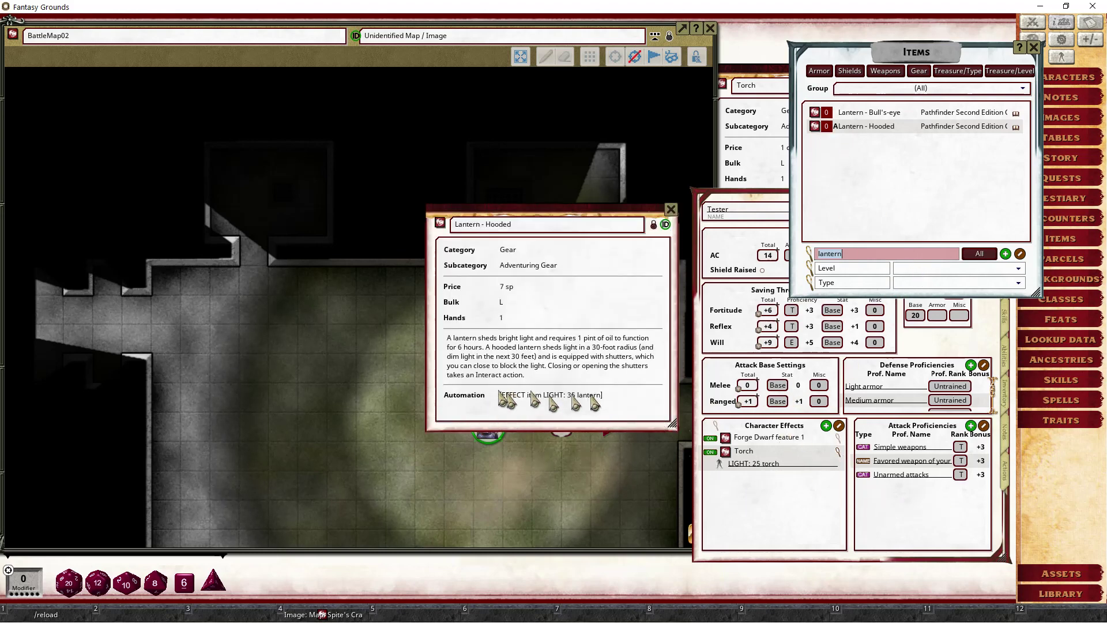